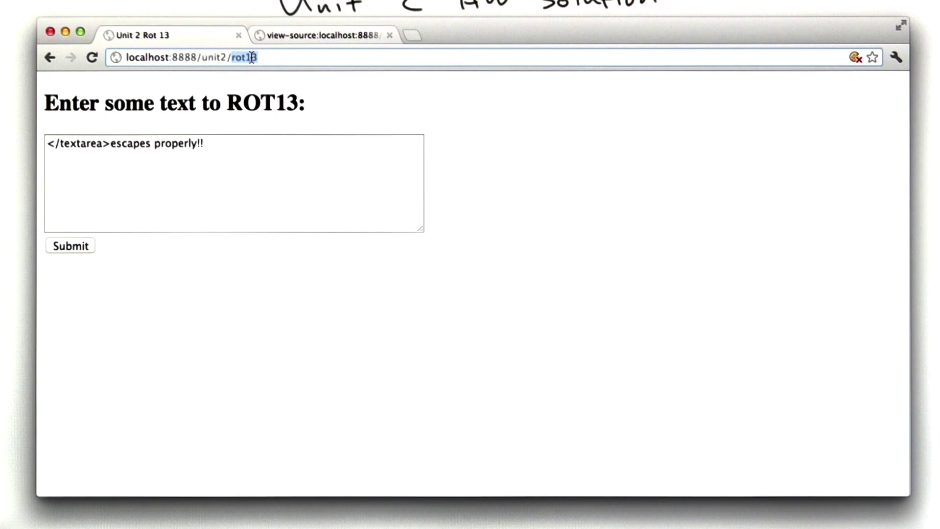
{"action": "type", "text": "signup"}
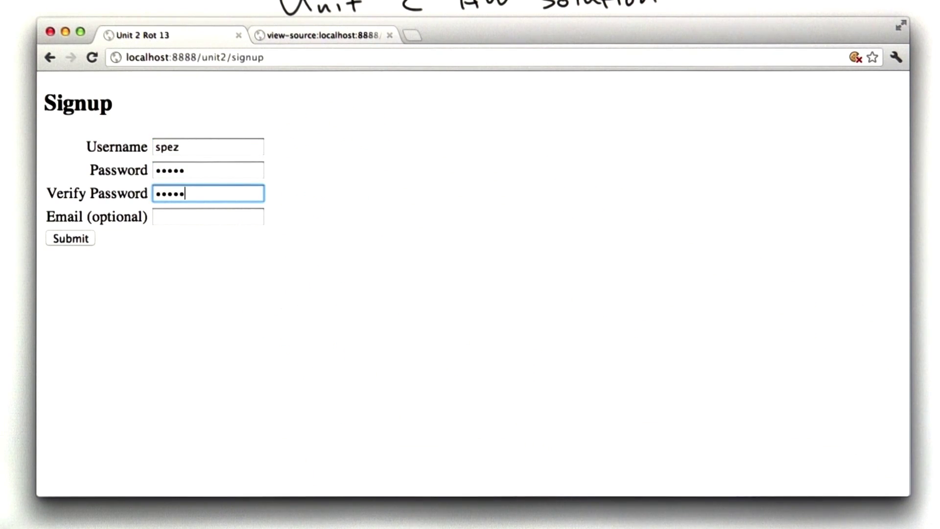
Submit the signup form with bad passwords and email, going Back between attempts.
{"action": "left_click", "coordinate": [80, 241]}
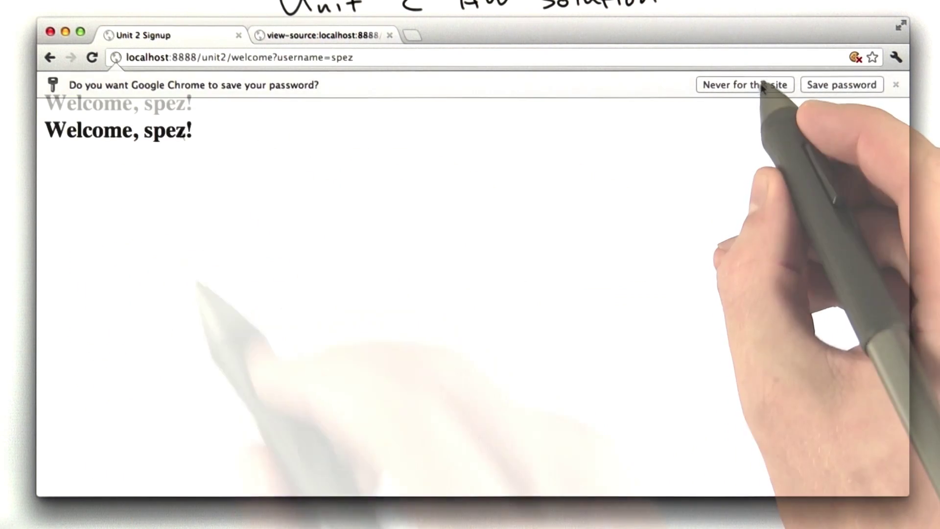
{"action": "left_click", "coordinate": [49, 59]}
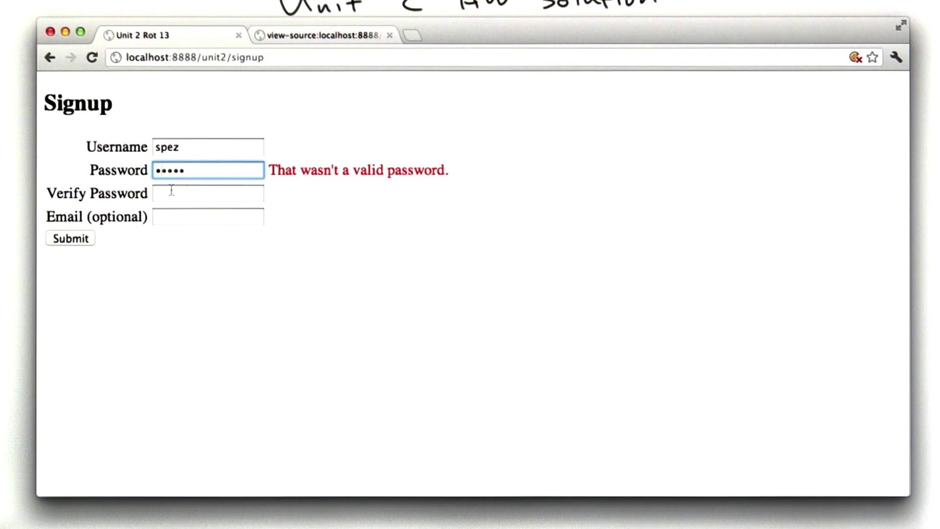
{"action": "left_click", "coordinate": [86, 239]}
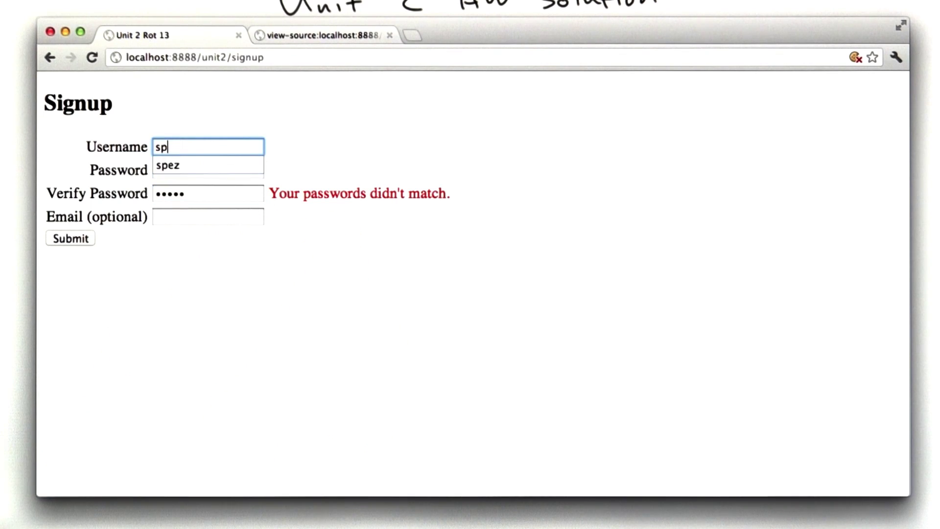
{"action": "left_click", "coordinate": [228, 145]}
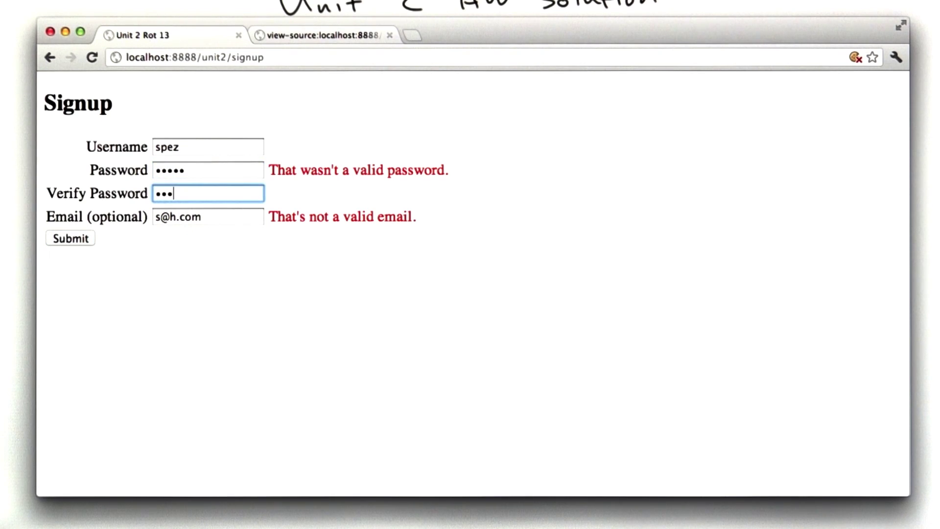
Submit valid details to reach 'Welcome, spez!', then trim the username in its URL.
{"action": "left_click", "coordinate": [83, 240]}
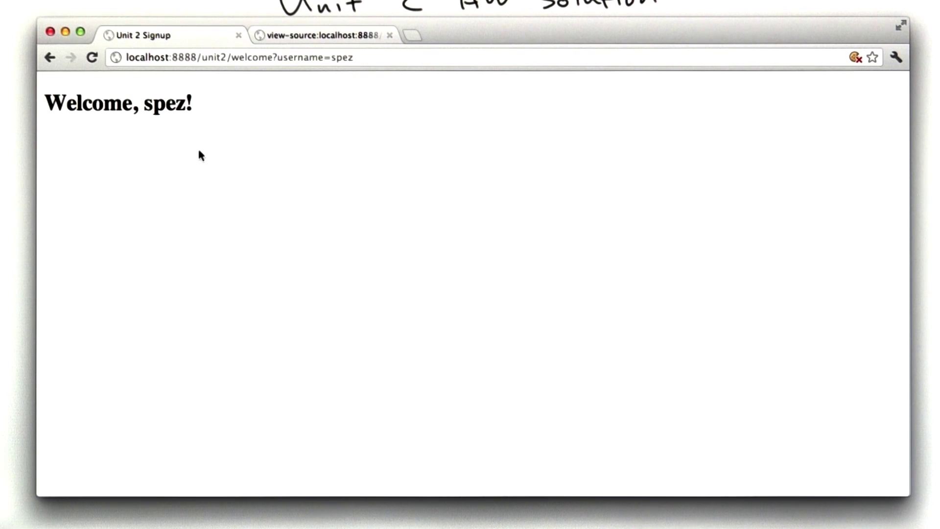
{"action": "left_click", "coordinate": [371, 56]}
{"action": "key", "text": "BackSpace"}
{"action": "key", "text": "BackSpace"}
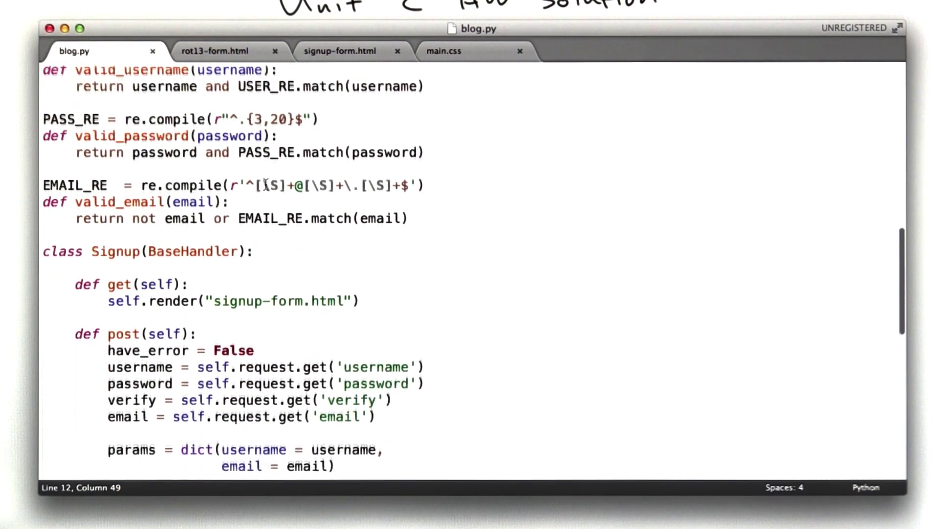
{"action": "scroll", "coordinate": [267, 184], "scroll_direction": "down", "scroll_amount": 4}
{"action": "scroll", "coordinate": [267, 184], "scroll_direction": "down", "scroll_amount": 3}
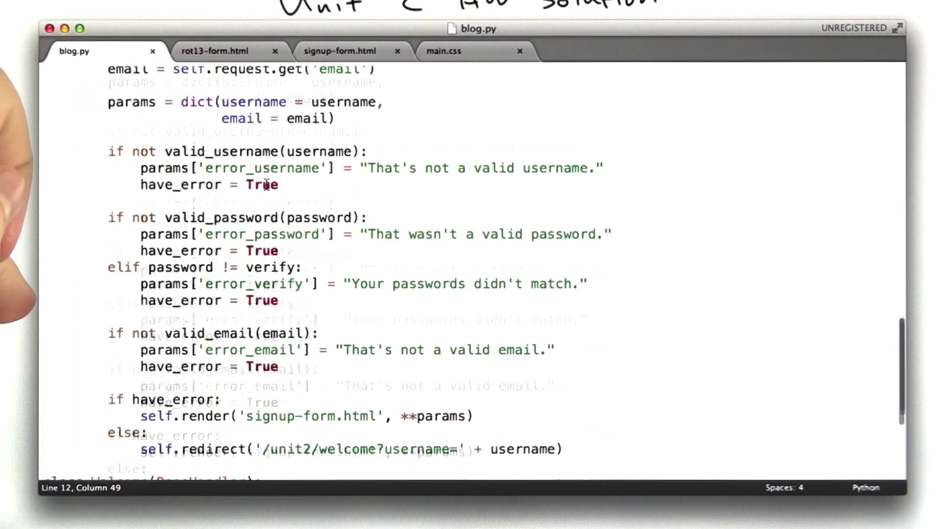
{"action": "scroll", "coordinate": [267, 183], "scroll_direction": "down", "scroll_amount": 4}
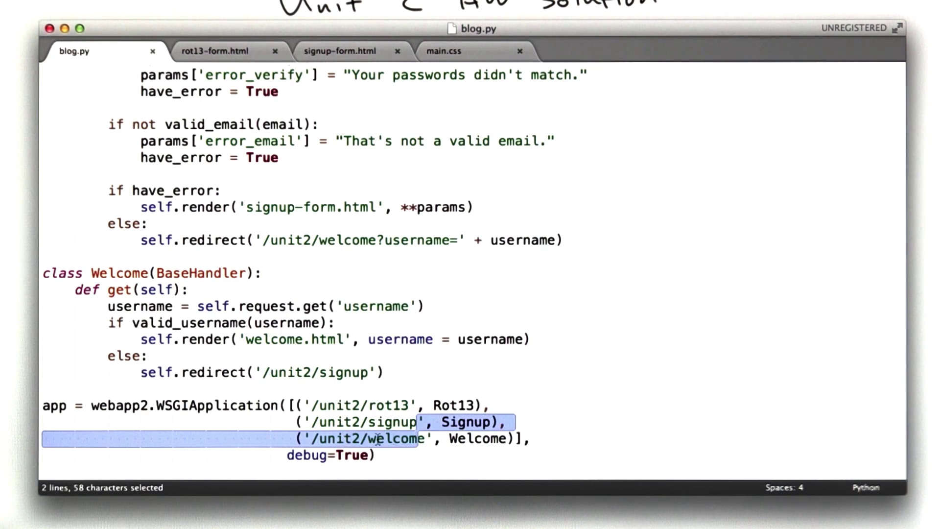
{"action": "scroll", "coordinate": [275, 360], "scroll_direction": "up", "scroll_amount": 2}
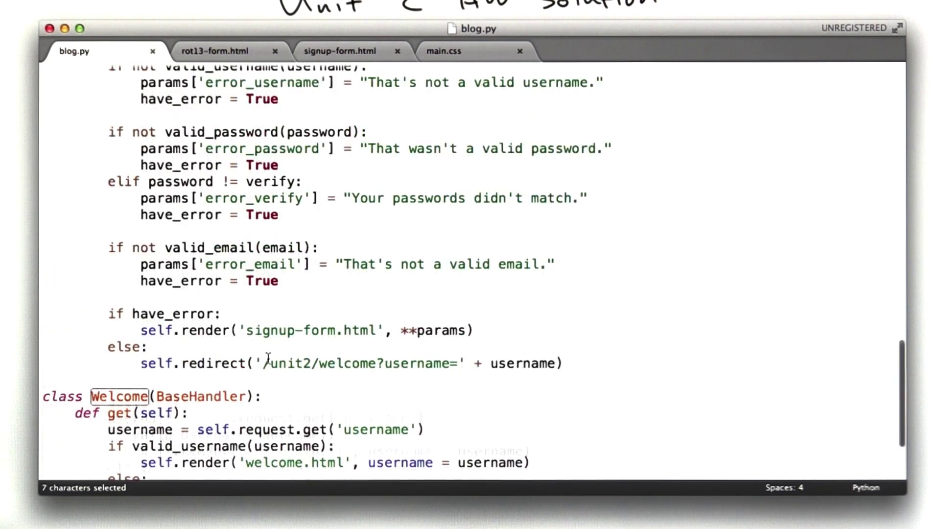
{"action": "scroll", "coordinate": [267, 357], "scroll_direction": "up", "scroll_amount": 3}
{"action": "scroll", "coordinate": [267, 357], "scroll_direction": "up", "scroll_amount": 5}
{"action": "scroll", "coordinate": [267, 358], "scroll_direction": "down", "scroll_amount": 2}
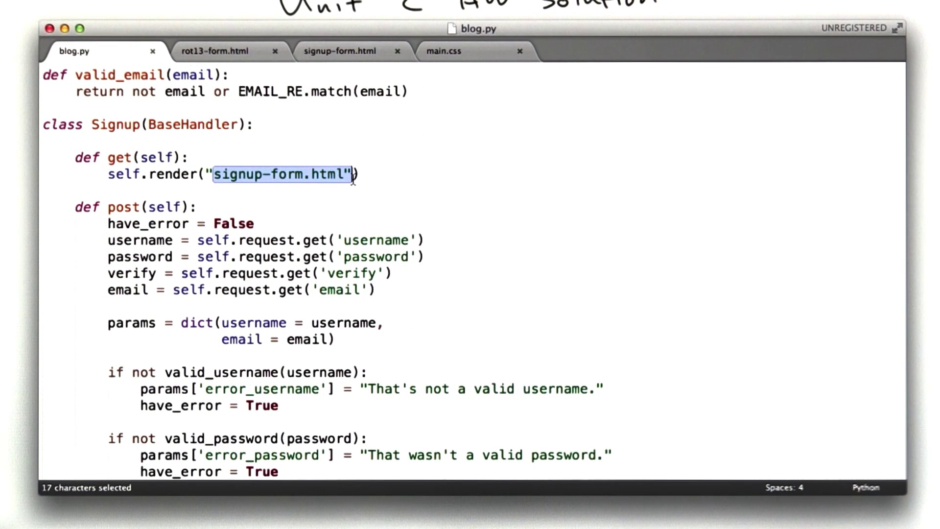
Bring up the signup-form.html template after reviewing blog.py's handlers.
{"action": "left_click", "coordinate": [348, 53]}
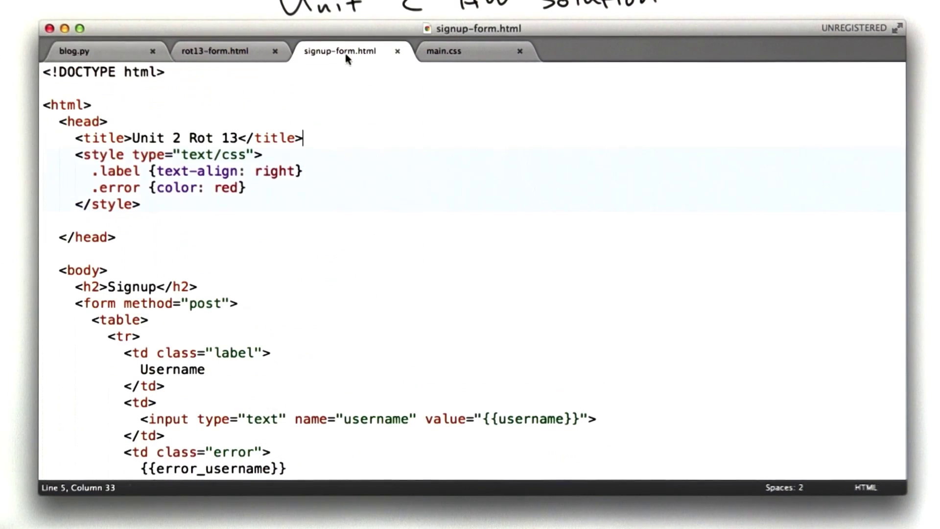
{"action": "scroll", "coordinate": [365, 163], "scroll_direction": "down", "scroll_amount": 3}
{"action": "left_click", "coordinate": [363, 161]}
{"action": "scroll", "coordinate": [340, 196], "scroll_direction": "up", "scroll_amount": 1}
{"action": "scroll", "coordinate": [340, 195], "scroll_direction": "up", "scroll_amount": 2}
{"action": "scroll", "coordinate": [340, 194], "scroll_direction": "down", "scroll_amount": 5}
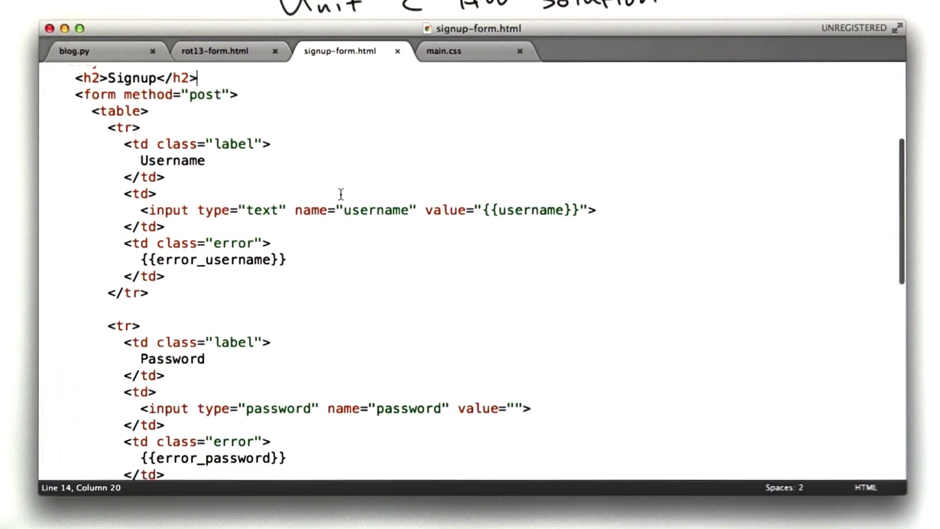
{"action": "scroll", "coordinate": [340, 194], "scroll_direction": "down", "scroll_amount": 3}
{"action": "scroll", "coordinate": [340, 195], "scroll_direction": "down", "scroll_amount": 3}
{"action": "scroll", "coordinate": [341, 194], "scroll_direction": "down", "scroll_amount": 3}
{"action": "scroll", "coordinate": [339, 194], "scroll_direction": "down", "scroll_amount": 3}
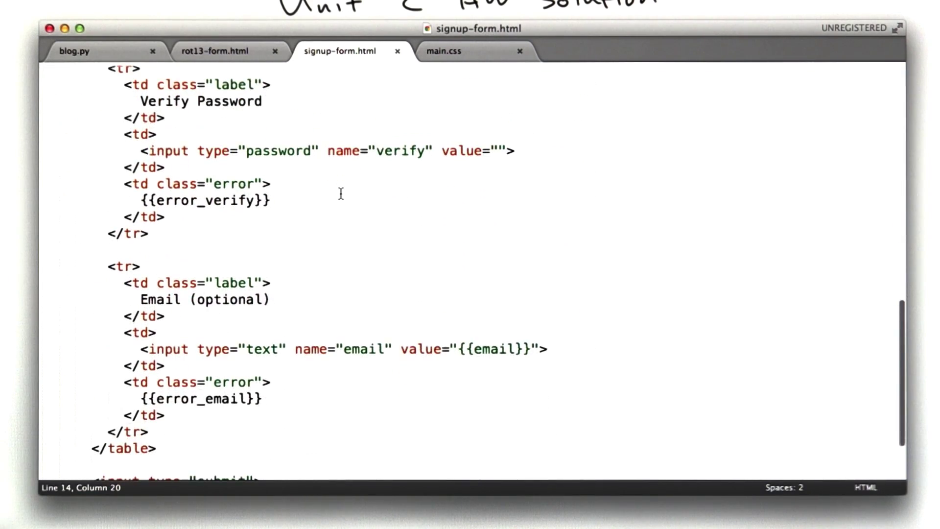
{"action": "scroll", "coordinate": [341, 194], "scroll_direction": "down", "scroll_amount": 2}
{"action": "scroll", "coordinate": [341, 194], "scroll_direction": "up", "scroll_amount": 10}
{"action": "scroll", "coordinate": [341, 193], "scroll_direction": "up", "scroll_amount": 1}
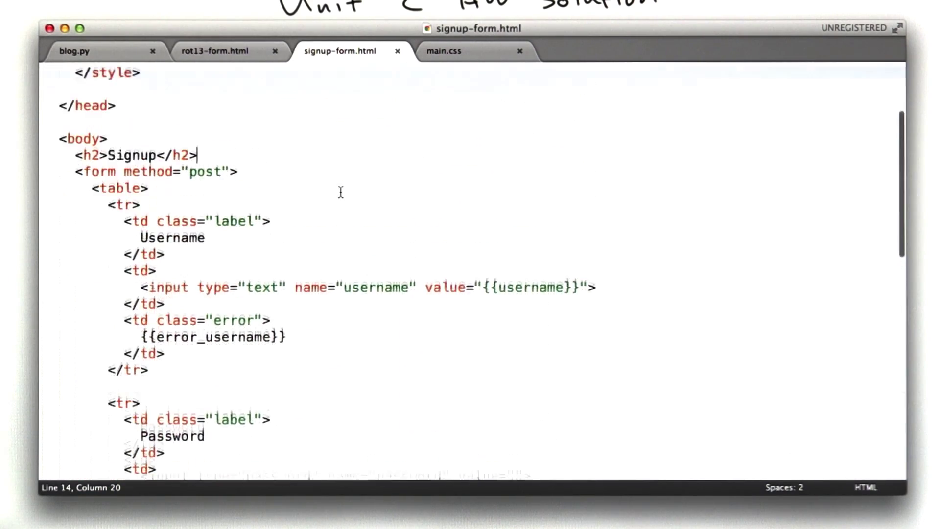
{"action": "scroll", "coordinate": [340, 192], "scroll_direction": "down", "scroll_amount": 2}
{"action": "scroll", "coordinate": [340, 192], "scroll_direction": "up", "scroll_amount": 3}
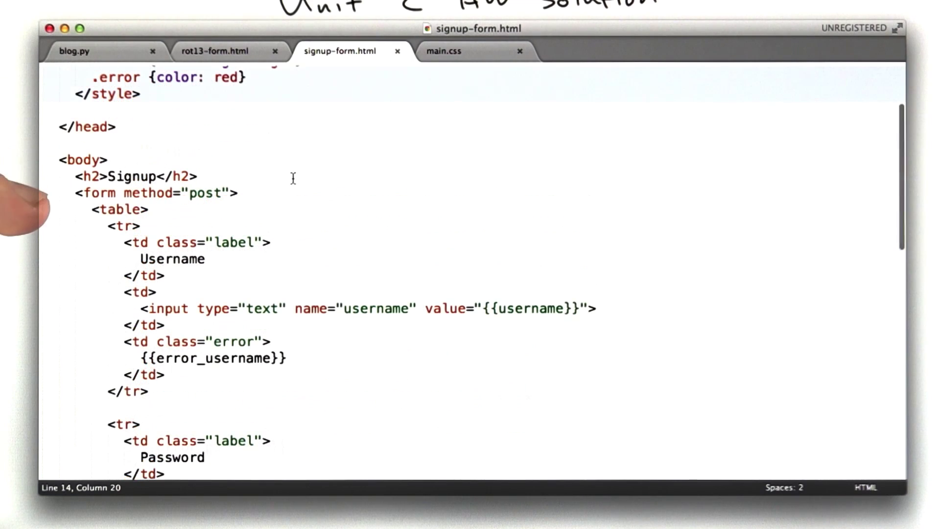
{"action": "left_click_drag", "start_coordinate": [190, 193], "coordinate": [230, 192]}
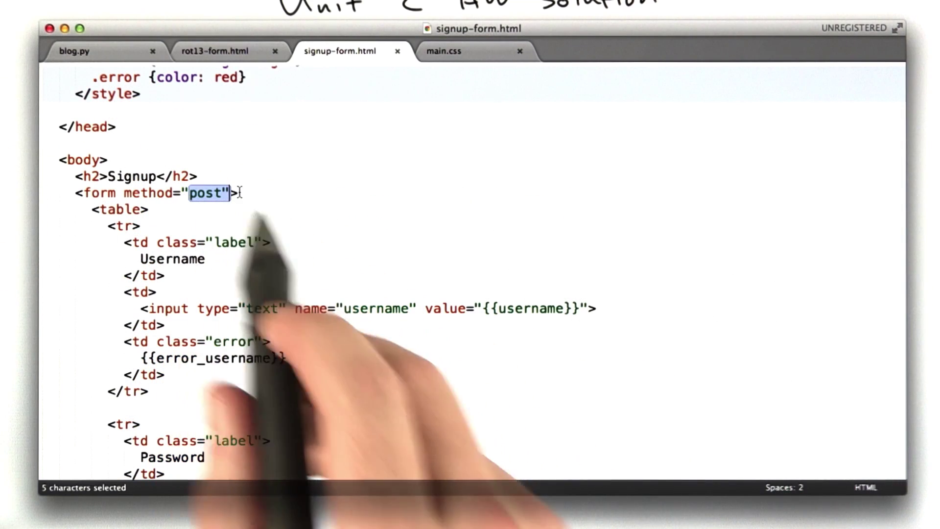
{"action": "left_click", "coordinate": [222, 192]}
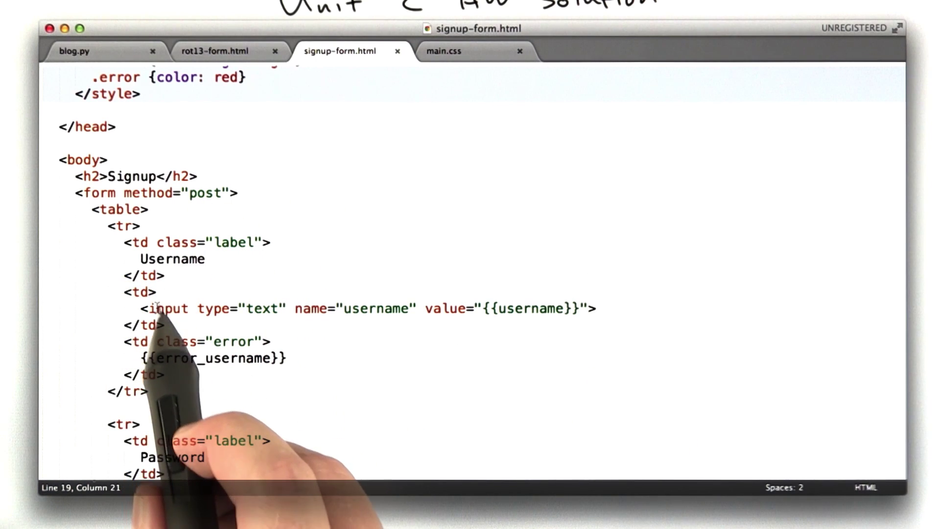
{"action": "left_click", "coordinate": [247, 309]}
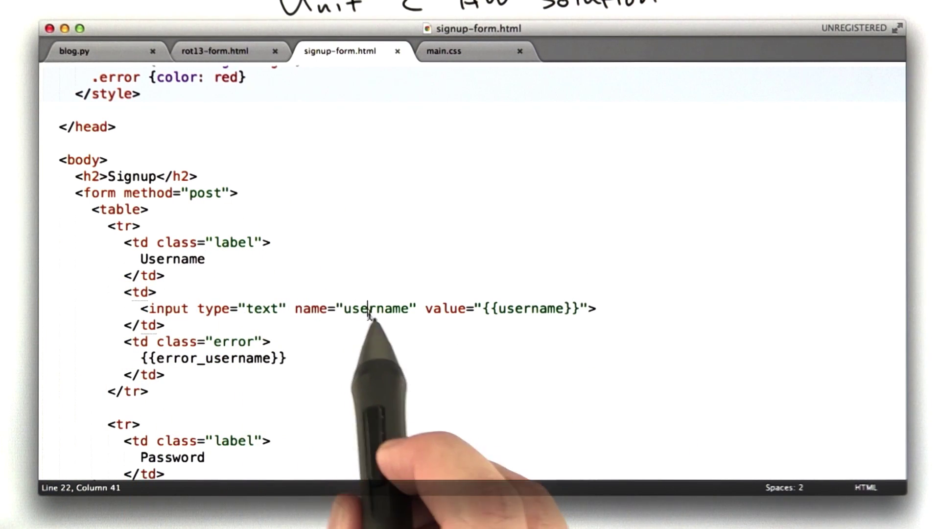
{"action": "left_click_drag", "start_coordinate": [491, 309], "coordinate": [588, 307]}
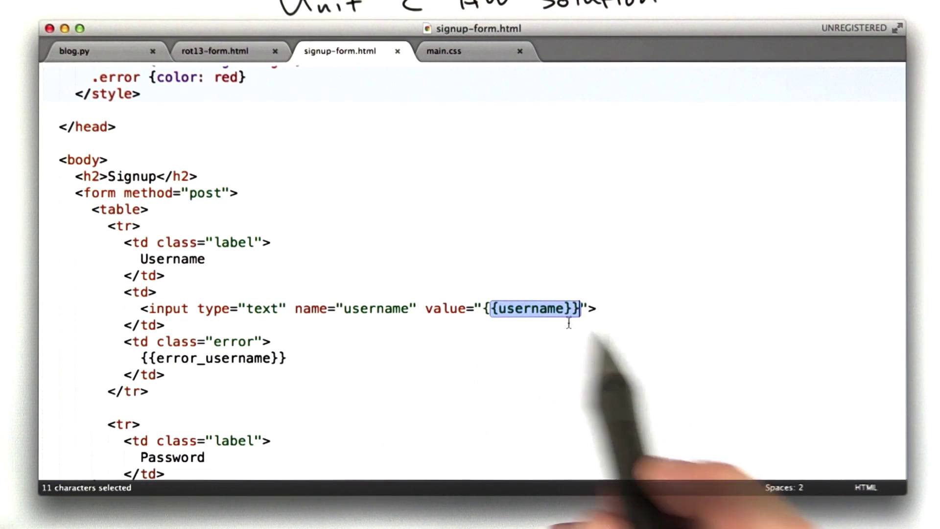
{"action": "scroll", "coordinate": [365, 368], "scroll_direction": "down", "scroll_amount": 2}
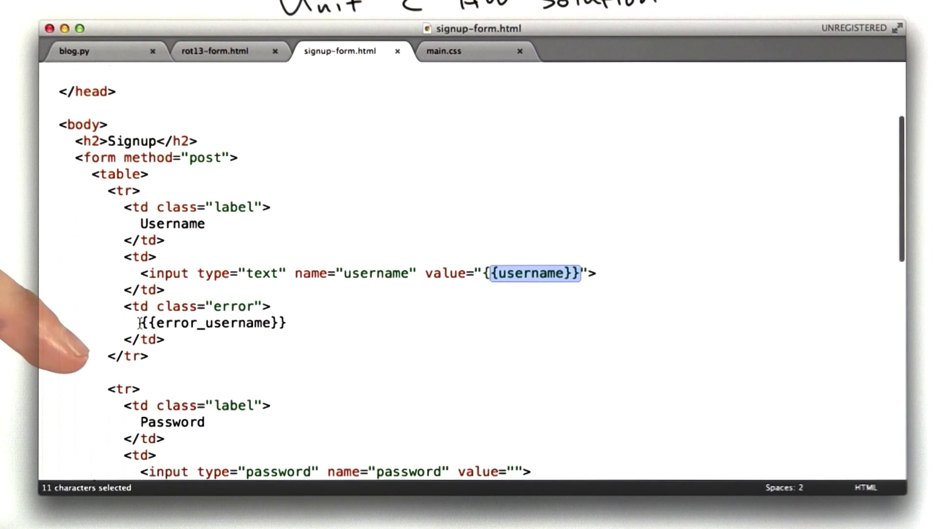
{"action": "scroll", "coordinate": [292, 331], "scroll_direction": "down", "scroll_amount": 3}
{"action": "left_click_drag", "start_coordinate": [292, 331], "coordinate": [307, 299]}
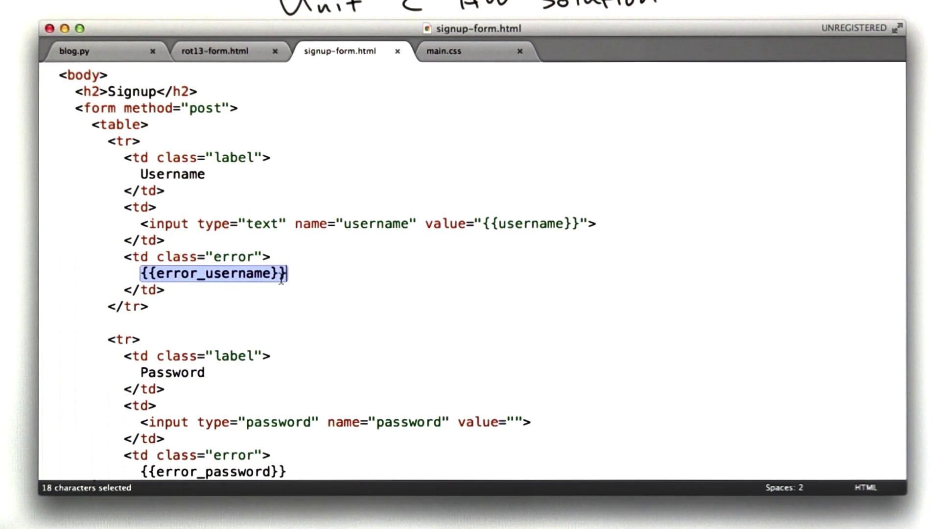
{"action": "scroll", "coordinate": [299, 267], "scroll_direction": "down", "scroll_amount": 10}
{"action": "scroll", "coordinate": [324, 257], "scroll_direction": "down", "scroll_amount": 3}
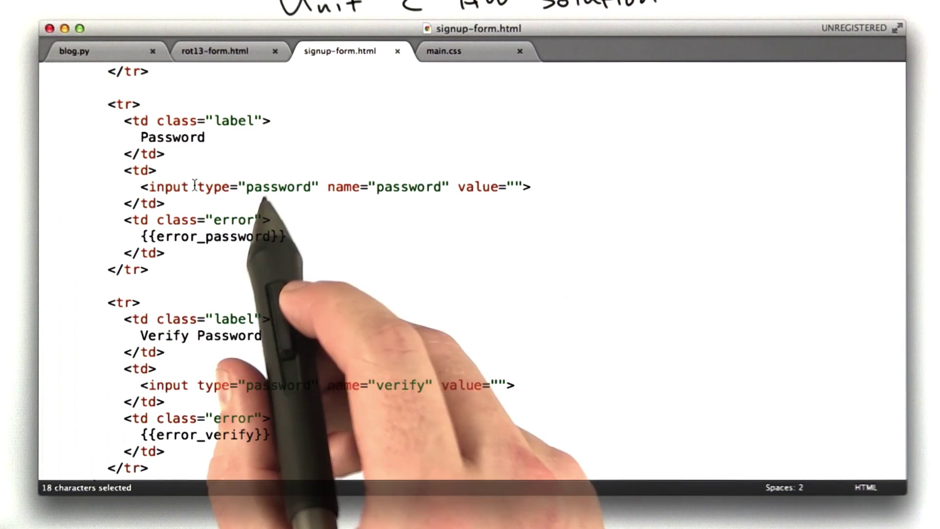
{"action": "left_click_drag", "start_coordinate": [377, 187], "coordinate": [424, 187]}
{"action": "left_click", "coordinate": [425, 187]}
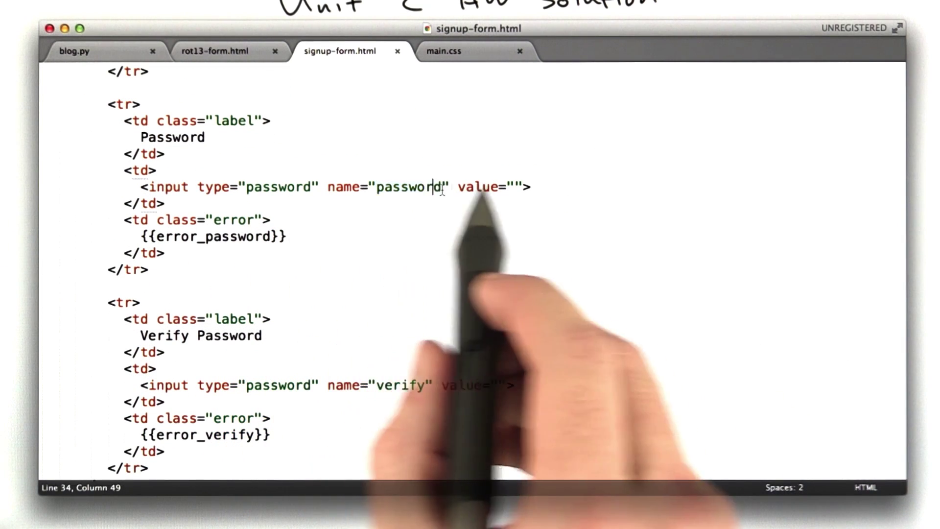
{"action": "left_click", "coordinate": [515, 187]}
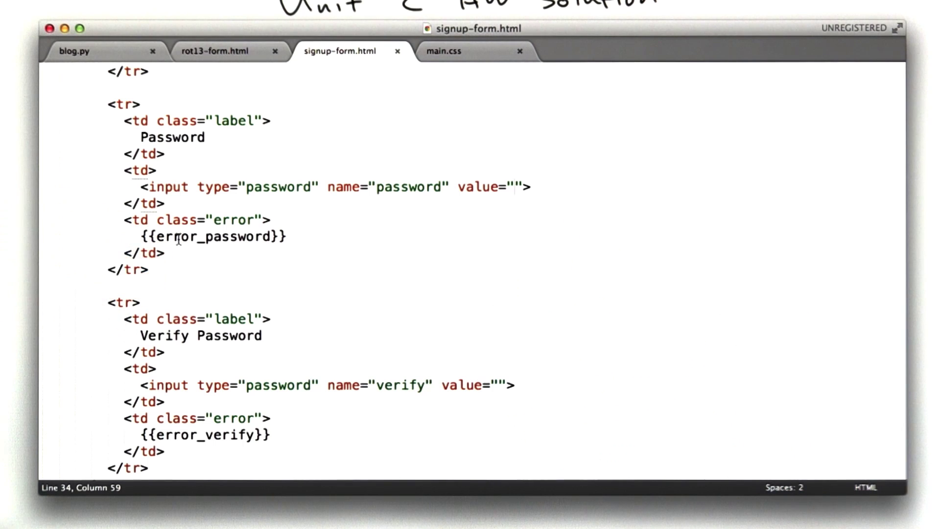
{"action": "scroll", "coordinate": [178, 240], "scroll_direction": "down", "scroll_amount": 7}
{"action": "scroll", "coordinate": [178, 239], "scroll_direction": "down", "scroll_amount": 4}
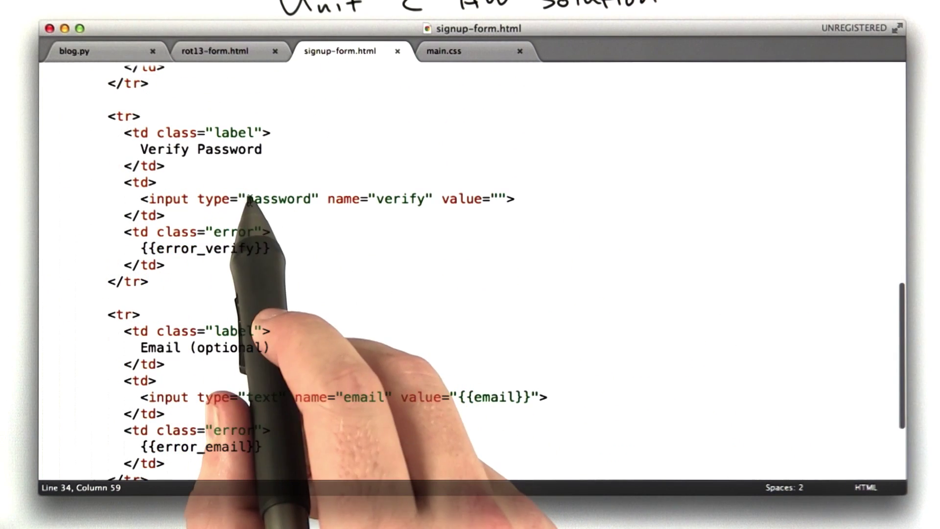
{"action": "double_click", "coordinate": [264, 198]}
{"action": "double_click", "coordinate": [405, 198]}
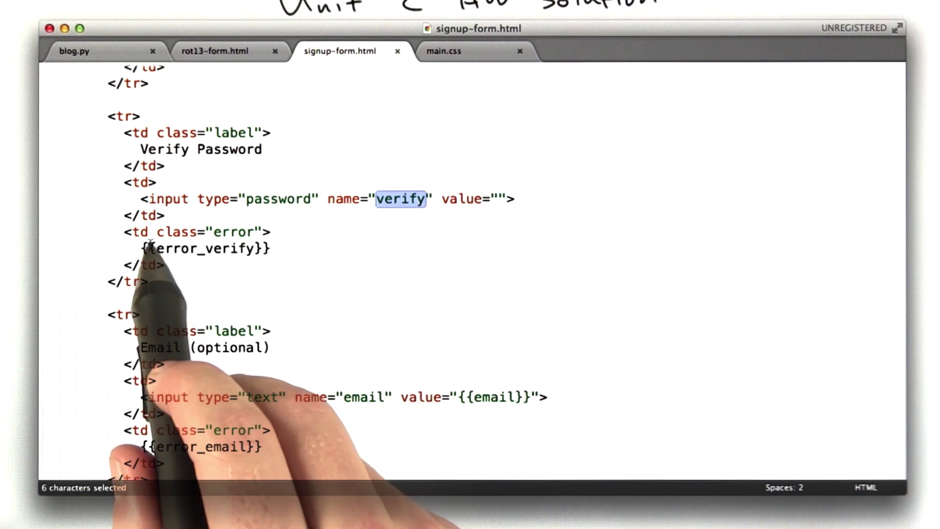
{"action": "left_click_drag", "start_coordinate": [142, 248], "coordinate": [271, 248]}
{"action": "left_click", "coordinate": [271, 249]}
{"action": "scroll", "coordinate": [309, 220], "scroll_direction": "down", "scroll_amount": 5}
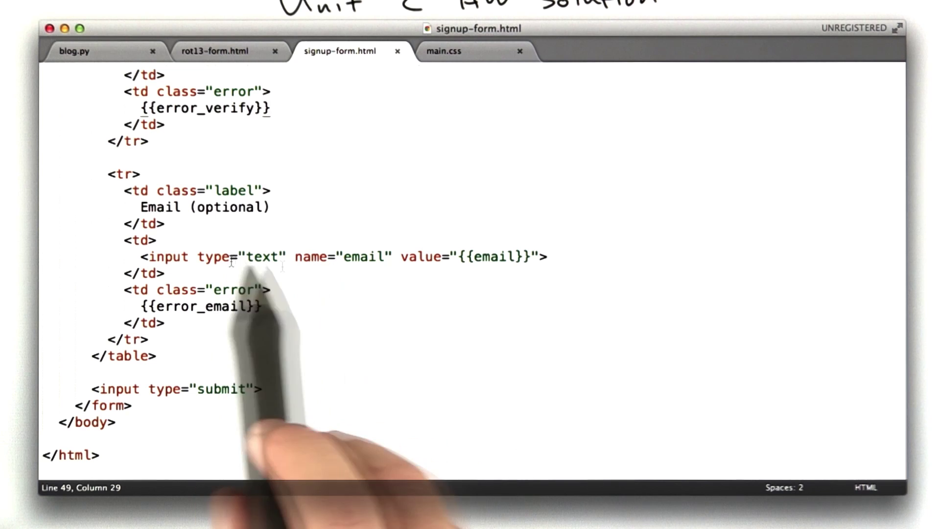
{"action": "left_click_drag", "start_coordinate": [458, 257], "coordinate": [532, 257]}
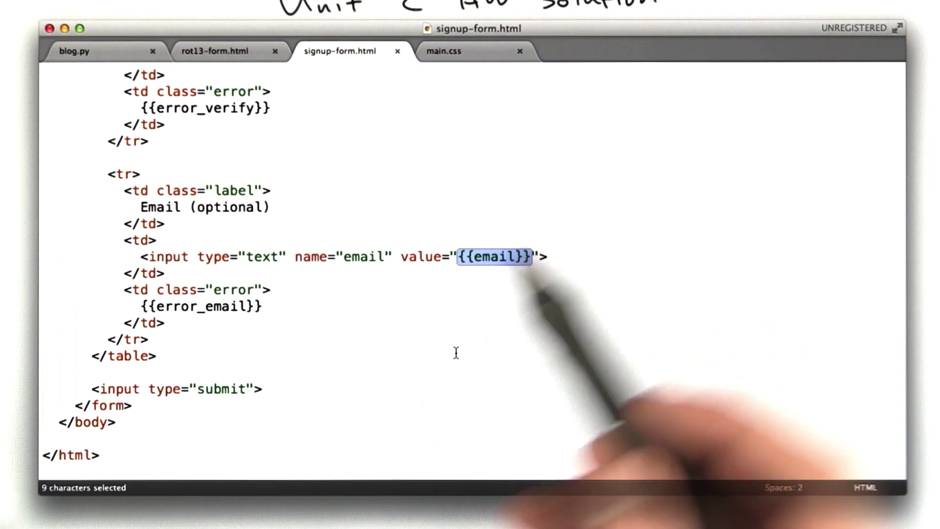
{"action": "left_click_drag", "start_coordinate": [142, 306], "coordinate": [255, 306]}
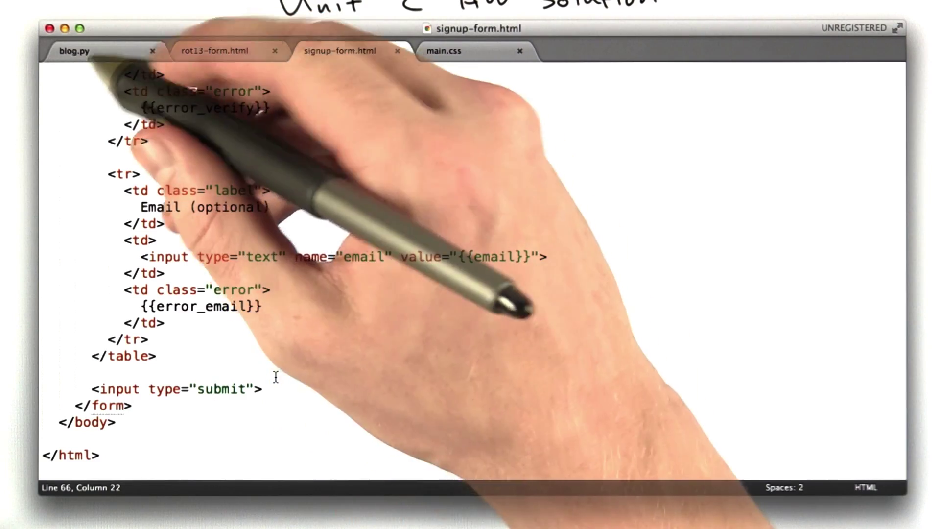
In blog.py's Signup post method, highlight the have_error flag and request.get calls.
{"action": "left_click", "coordinate": [103, 51]}
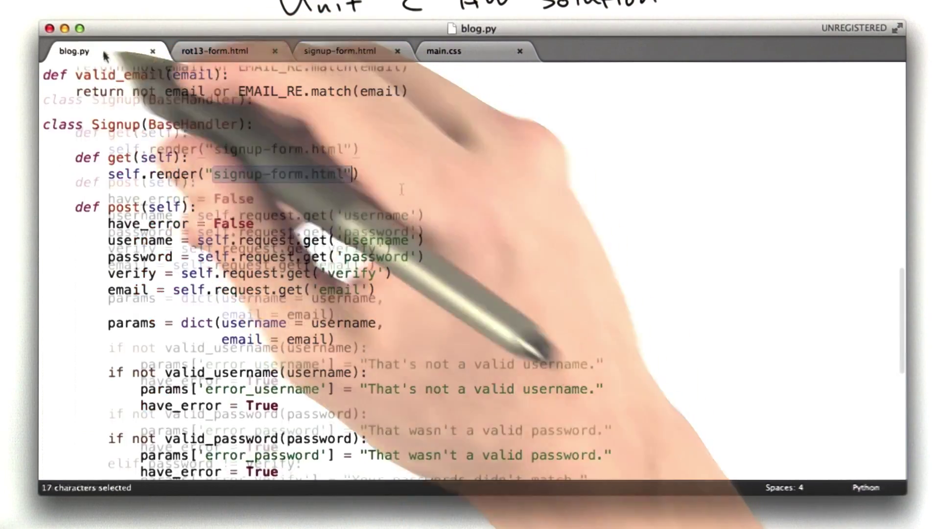
{"action": "scroll", "coordinate": [402, 189], "scroll_direction": "down", "scroll_amount": 2}
{"action": "scroll", "coordinate": [402, 190], "scroll_direction": "down", "scroll_amount": 1}
{"action": "scroll", "coordinate": [402, 190], "scroll_direction": "down", "scroll_amount": 2}
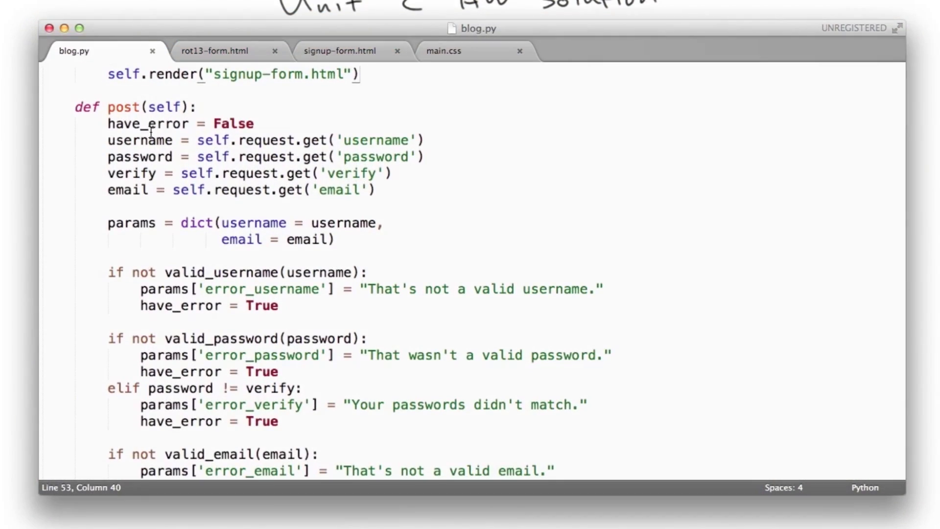
{"action": "left_click_drag", "start_coordinate": [108, 123], "coordinate": [231, 124]}
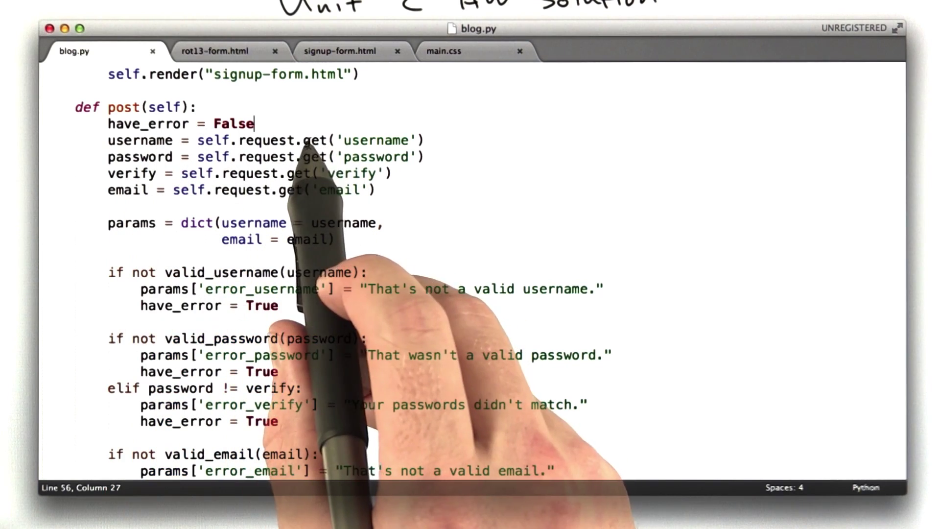
{"action": "double_click", "coordinate": [315, 157]}
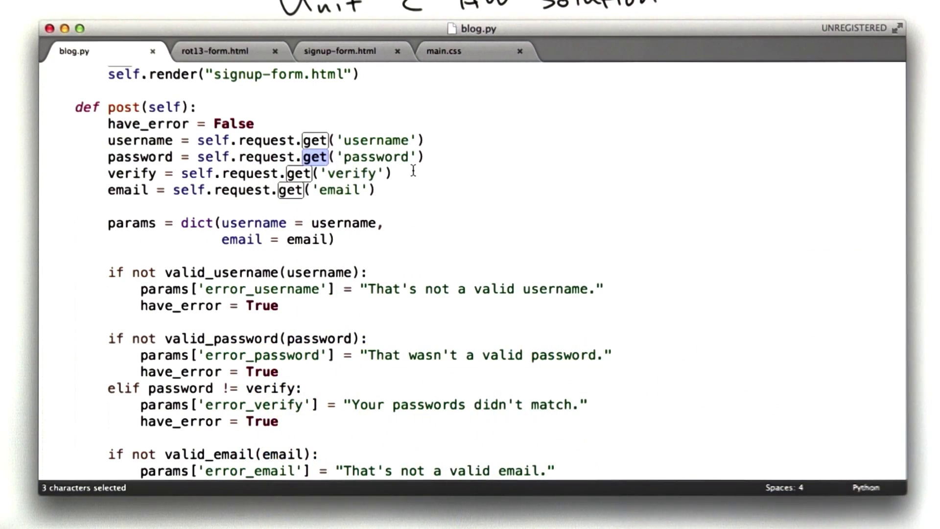
{"action": "scroll", "coordinate": [429, 204], "scroll_direction": "down", "scroll_amount": 2}
{"action": "scroll", "coordinate": [429, 204], "scroll_direction": "up", "scroll_amount": 4}
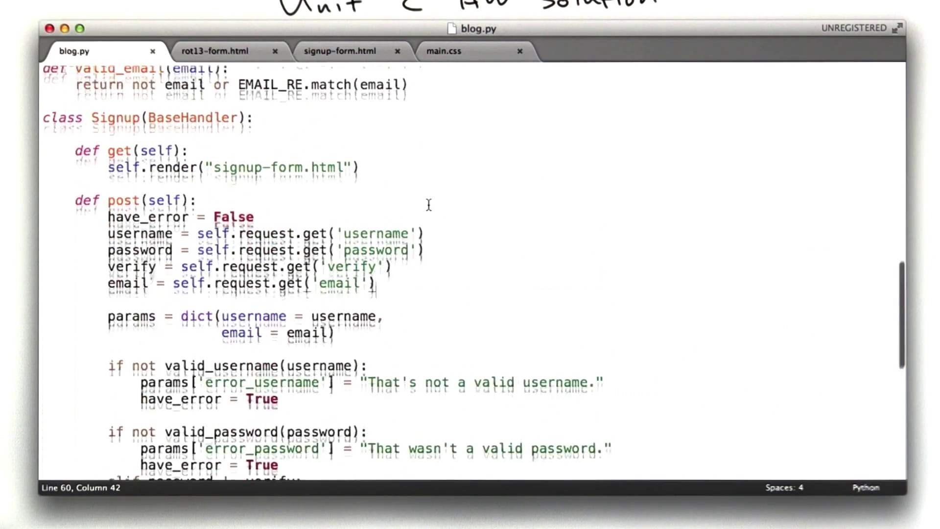
{"action": "scroll", "coordinate": [429, 204], "scroll_direction": "up", "scroll_amount": 1}
{"action": "scroll", "coordinate": [430, 204], "scroll_direction": "up", "scroll_amount": 3}
{"action": "scroll", "coordinate": [429, 204], "scroll_direction": "up", "scroll_amount": 1}
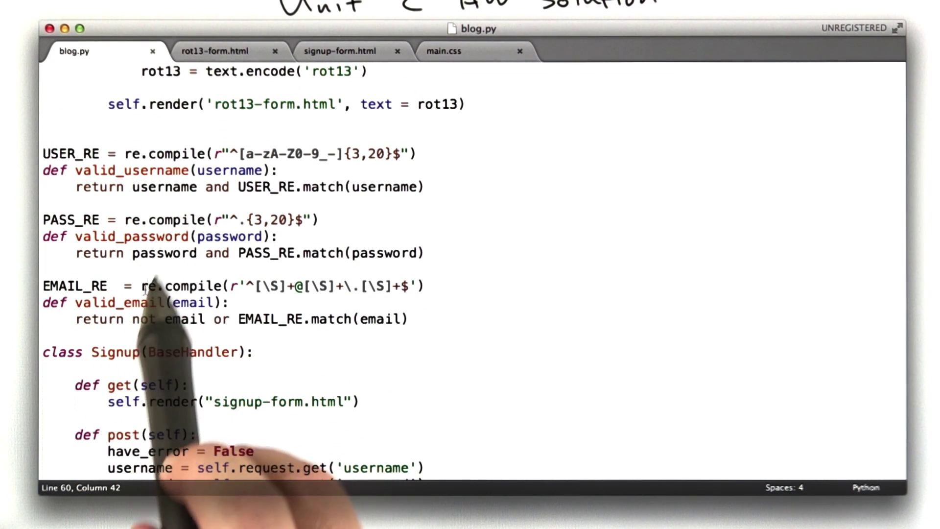
{"action": "left_click_drag", "start_coordinate": [43, 153], "coordinate": [416, 153]}
{"action": "left_click", "coordinate": [416, 153]}
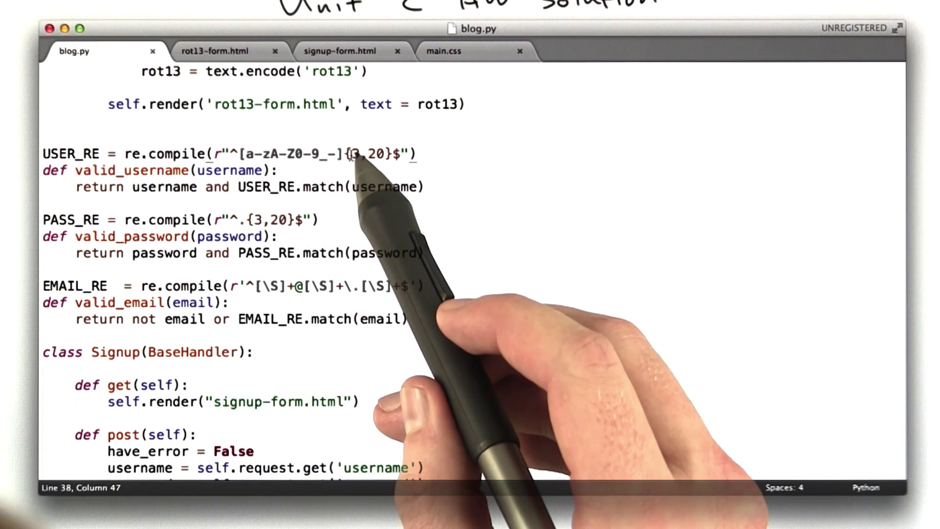
{"action": "left_click_drag", "start_coordinate": [351, 154], "coordinate": [385, 154]}
{"action": "left_click", "coordinate": [435, 153]}
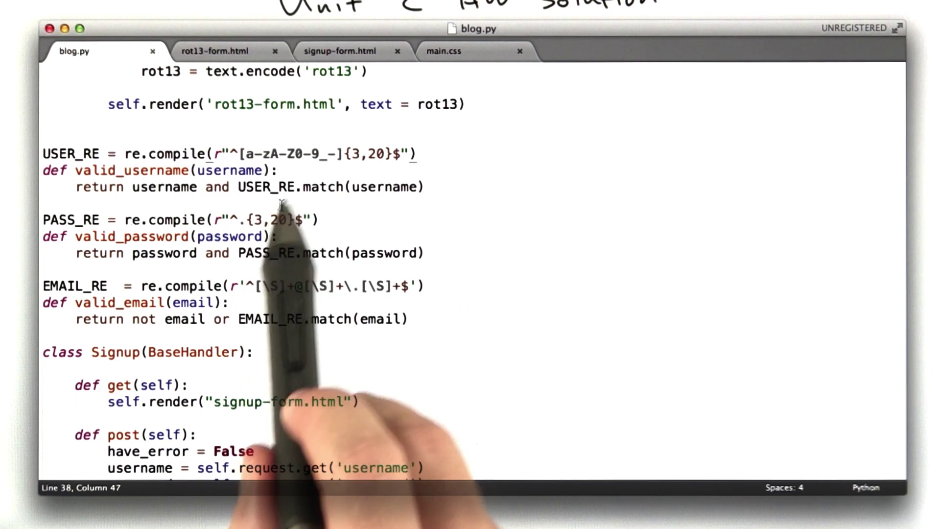
{"action": "double_click", "coordinate": [184, 186]}
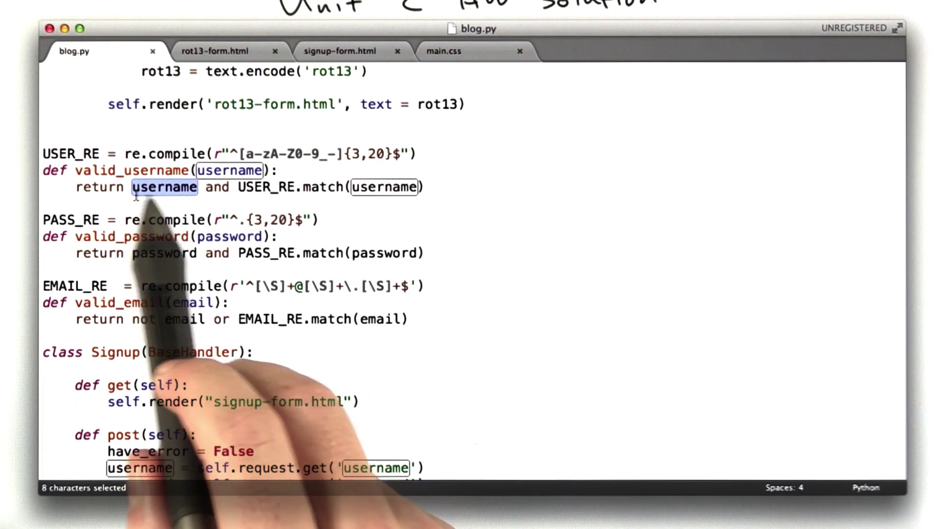
{"action": "left_click", "coordinate": [329, 217]}
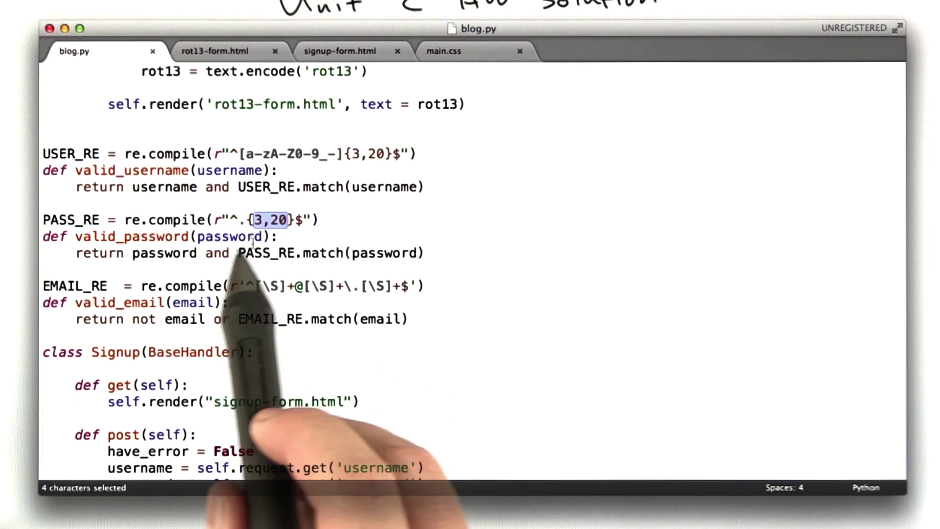
{"action": "left_click", "coordinate": [149, 253]}
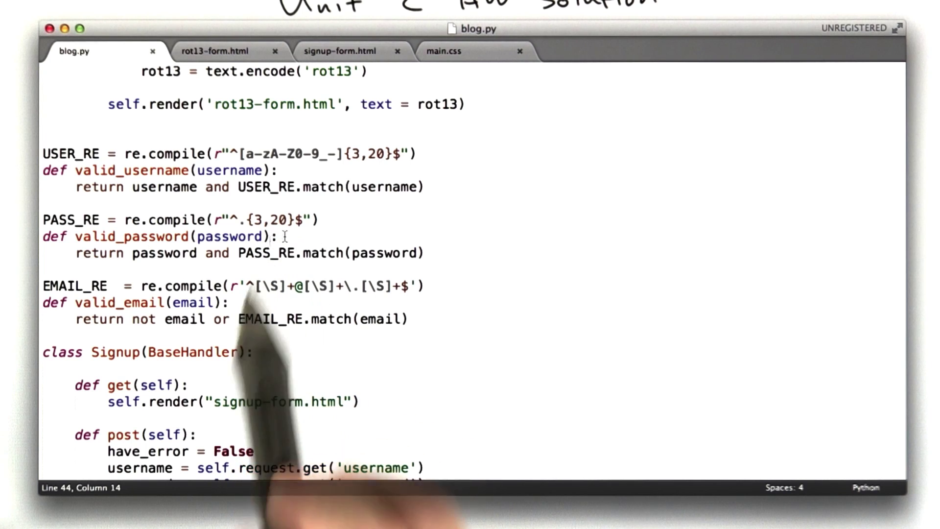
{"action": "scroll", "coordinate": [266, 240], "scroll_direction": "down", "scroll_amount": 3}
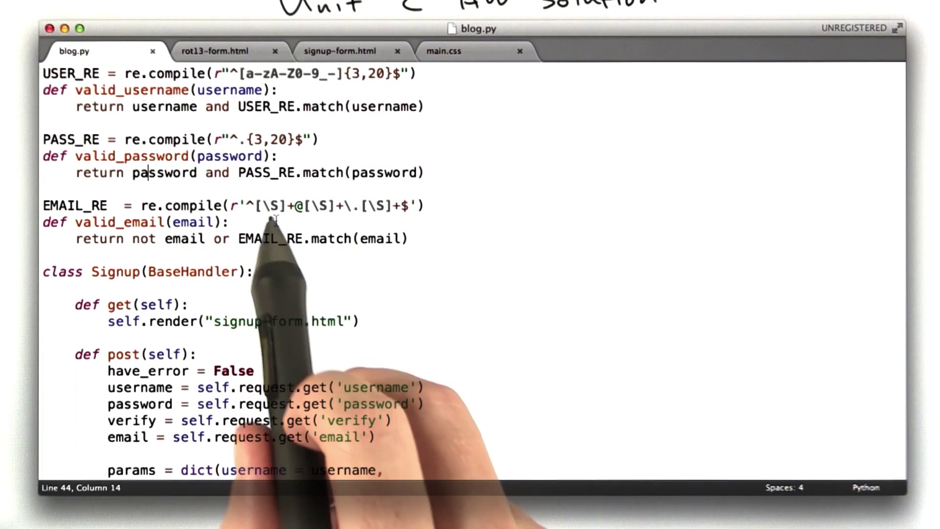
{"action": "left_click_drag", "start_coordinate": [256, 205], "coordinate": [393, 205]}
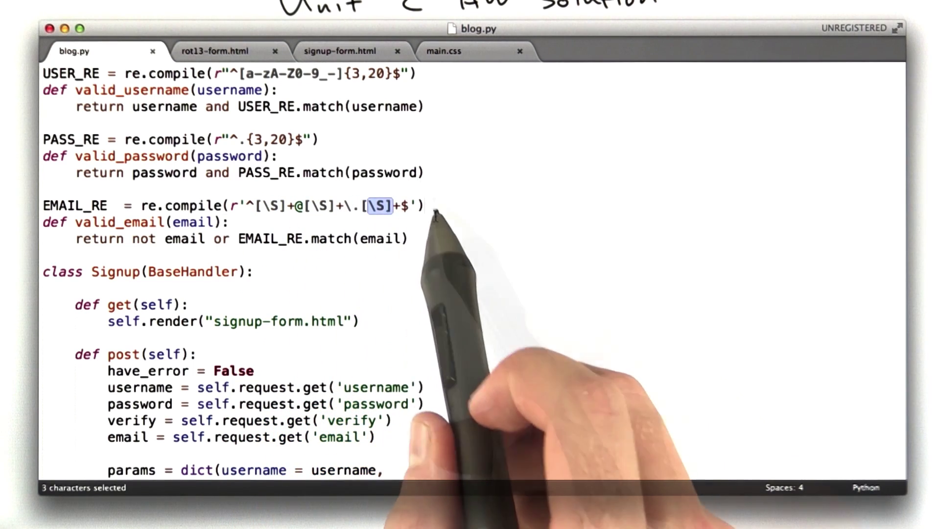
{"action": "left_click", "coordinate": [425, 206]}
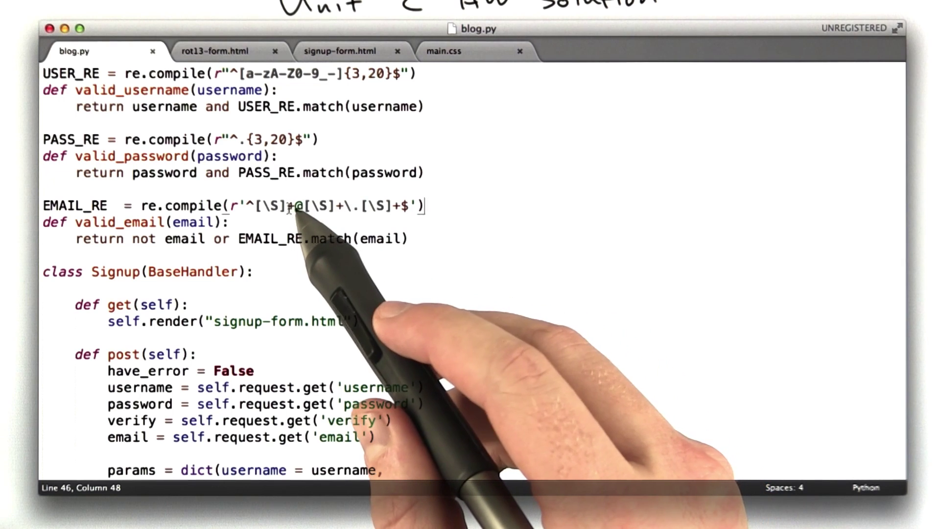
{"action": "left_click_drag", "start_coordinate": [304, 206], "coordinate": [369, 207]}
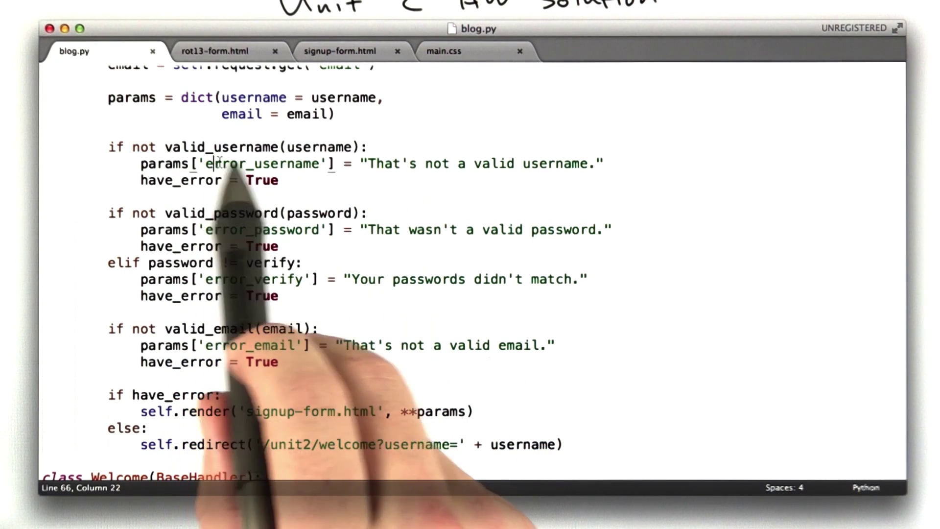
{"action": "mouse_move", "coordinate": [305, 163]}
{"action": "left_mouse_down"}
{"action": "mouse_move", "coordinate": [206, 163]}
{"action": "mouse_move", "coordinate": [282, 181]}
{"action": "left_mouse_up"}
{"action": "left_click", "coordinate": [214, 163]}
{"action": "left_click", "coordinate": [283, 181]}
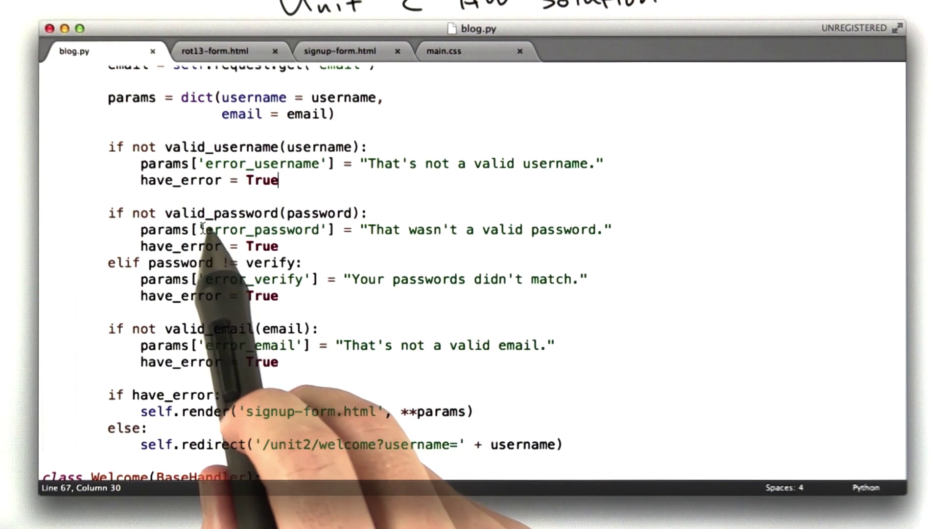
{"action": "left_click_drag", "start_coordinate": [367, 229], "coordinate": [597, 230]}
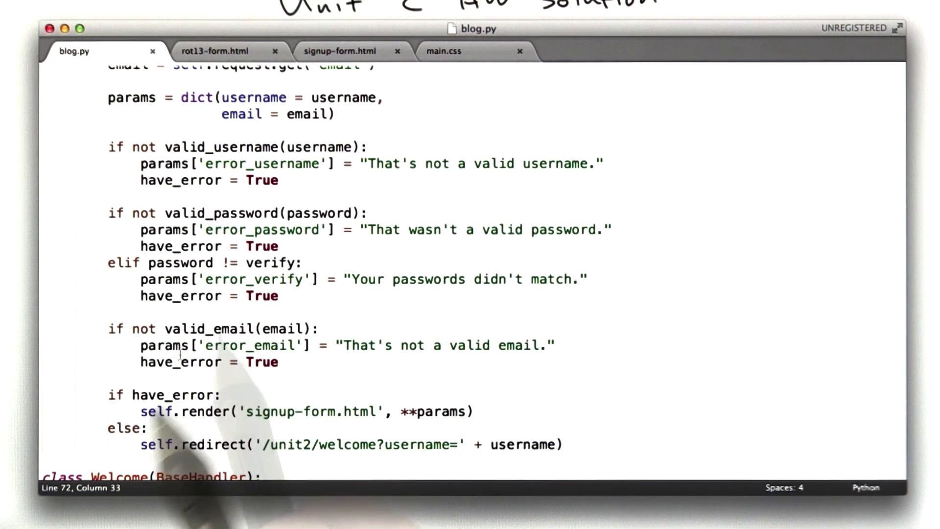
{"action": "scroll", "coordinate": [224, 324], "scroll_direction": "up", "scroll_amount": 3}
{"action": "scroll", "coordinate": [223, 324], "scroll_direction": "up", "scroll_amount": 3}
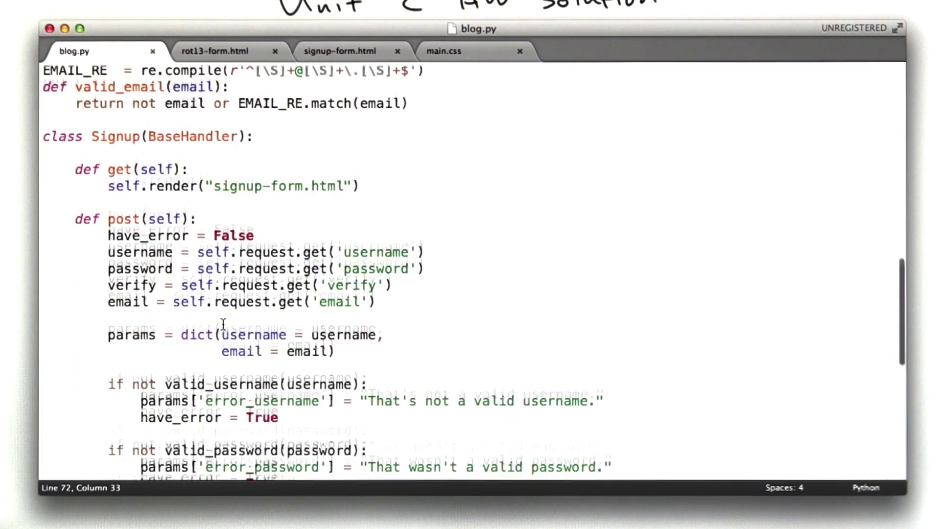
{"action": "scroll", "coordinate": [224, 324], "scroll_direction": "up", "scroll_amount": 2}
{"action": "scroll", "coordinate": [223, 324], "scroll_direction": "up", "scroll_amount": 2}
{"action": "scroll", "coordinate": [223, 324], "scroll_direction": "up", "scroll_amount": 2}
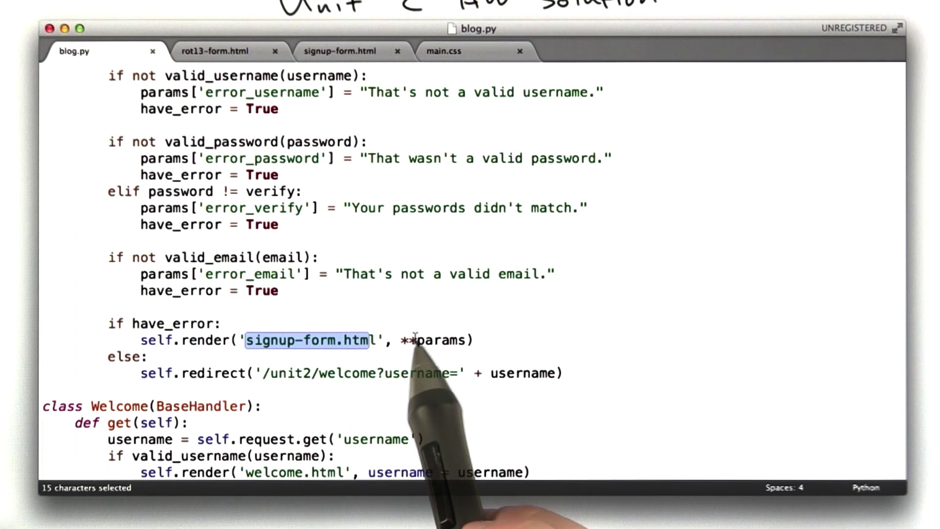
{"action": "left_click_drag", "start_coordinate": [393, 339], "coordinate": [468, 340]}
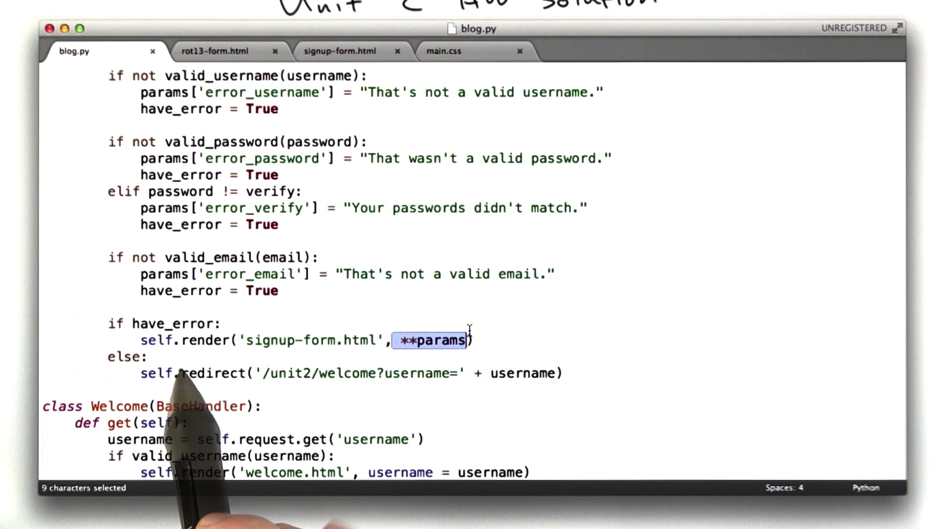
{"action": "left_click_drag", "start_coordinate": [283, 377], "coordinate": [478, 375]}
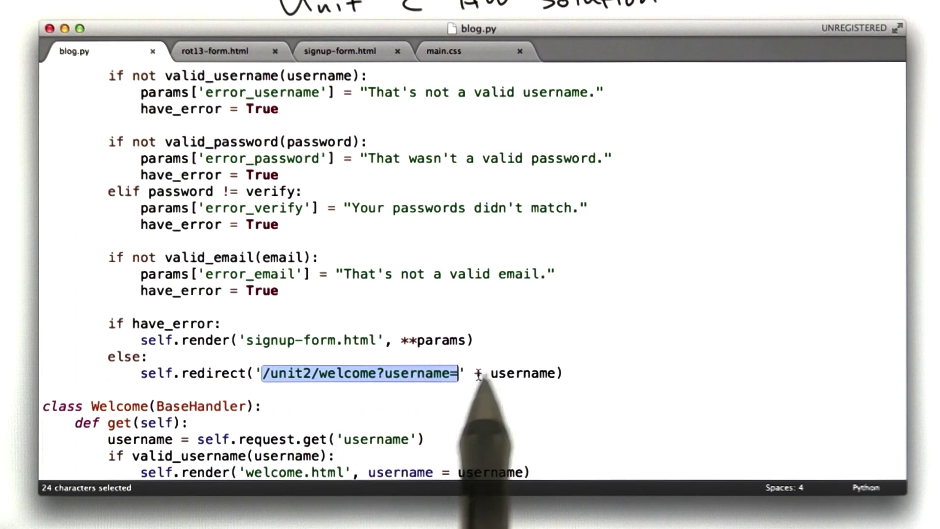
{"action": "left_click", "coordinate": [416, 372]}
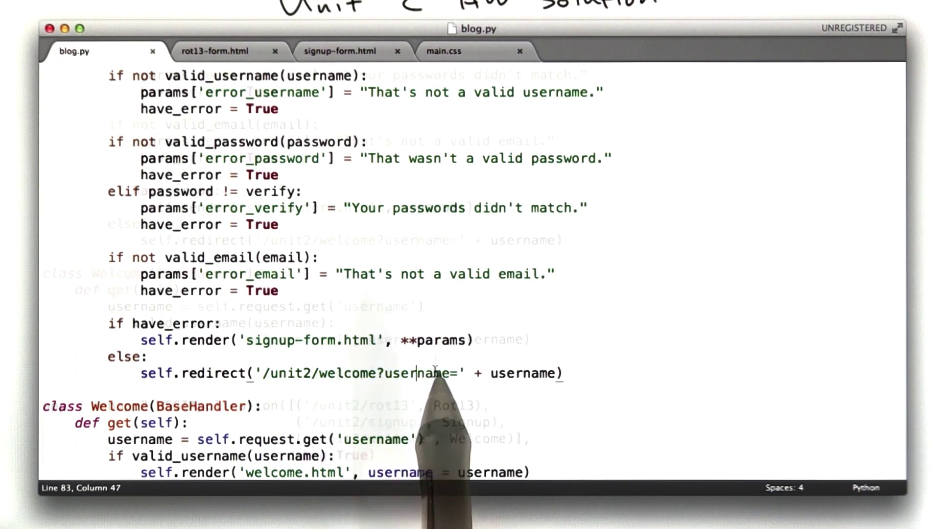
{"action": "scroll", "coordinate": [368, 368], "scroll_direction": "down", "scroll_amount": 4}
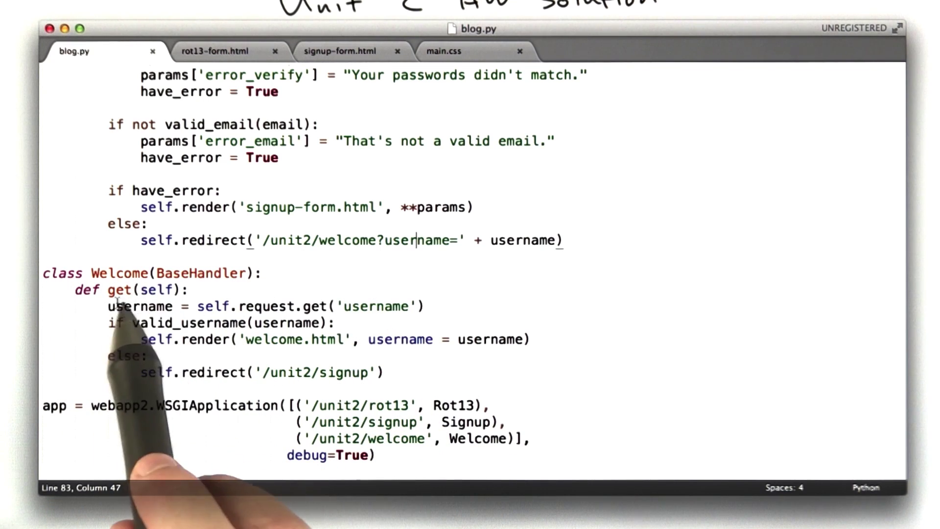
{"action": "left_click_drag", "start_coordinate": [109, 307], "coordinate": [426, 306]}
{"action": "left_click", "coordinate": [425, 305]}
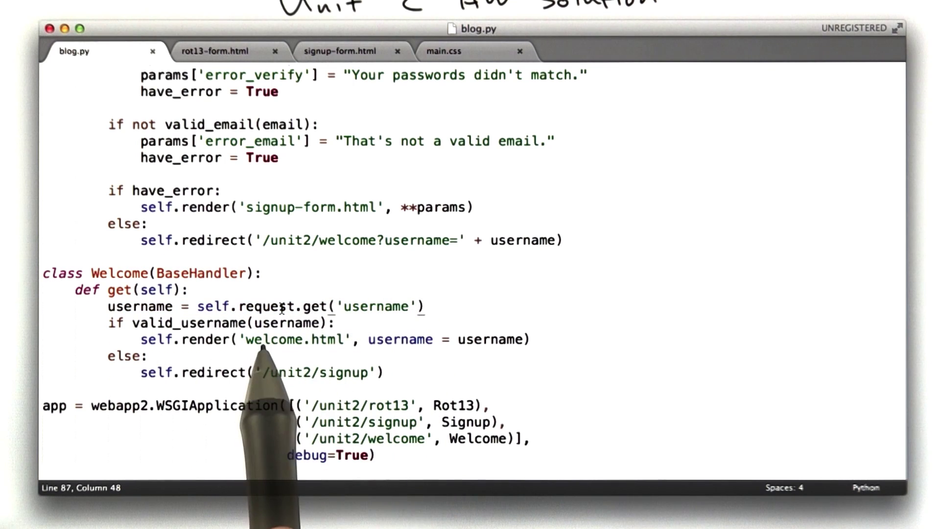
{"action": "left_click_drag", "start_coordinate": [133, 323], "coordinate": [184, 339]}
{"action": "left_click", "coordinate": [245, 322]}
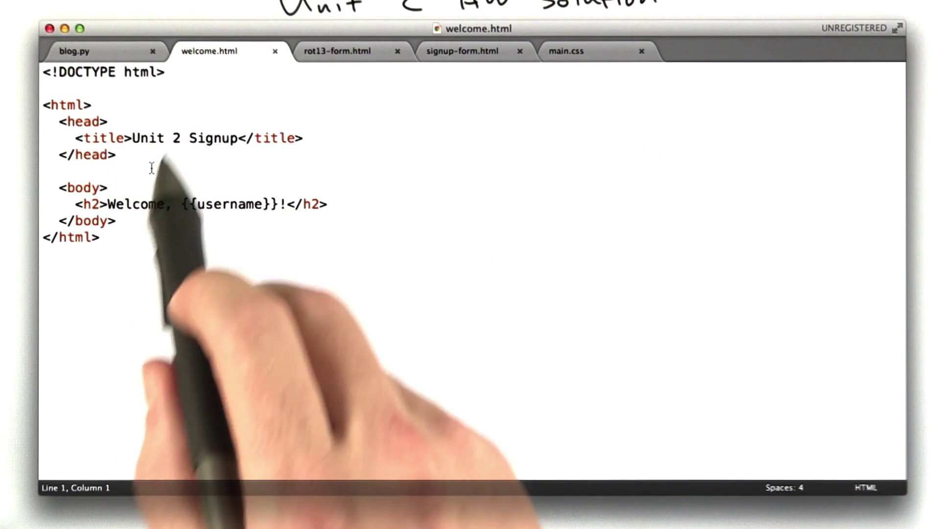
Highlight the {{username}} placeholder in the welcome.html heading, then return to blog.py.
{"action": "left_click_drag", "start_coordinate": [182, 205], "coordinate": [279, 205]}
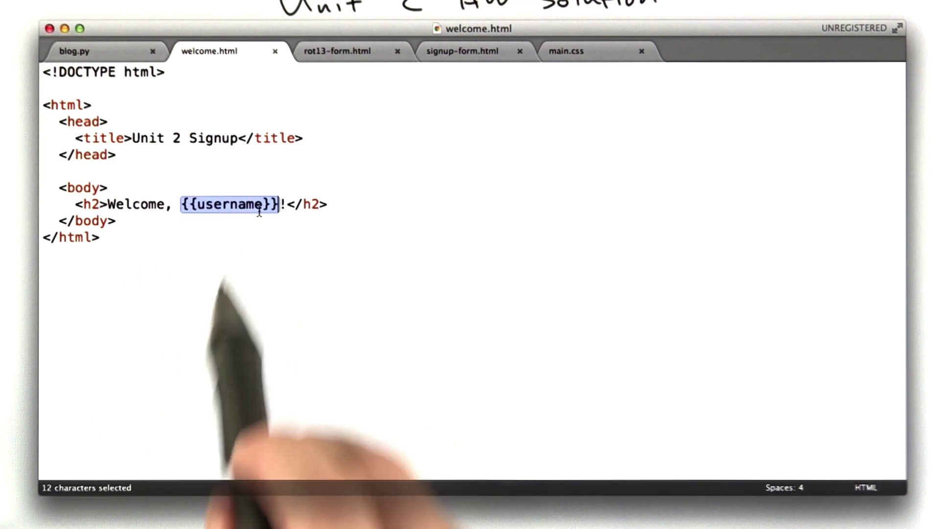
{"action": "left_click", "coordinate": [85, 55]}
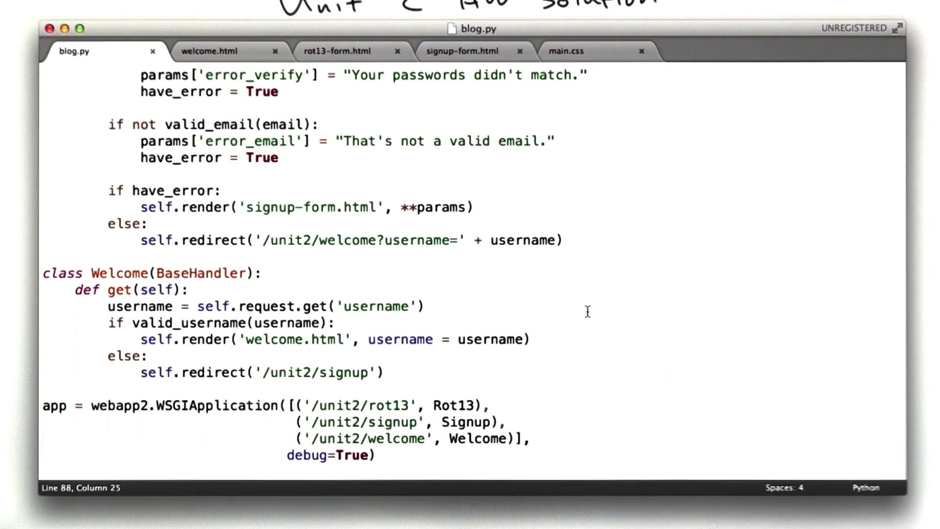
{"action": "scroll", "coordinate": [587, 312], "scroll_direction": "up", "scroll_amount": 3}
{"action": "scroll", "coordinate": [593, 310], "scroll_direction": "up", "scroll_amount": 4}
{"action": "scroll", "coordinate": [594, 309], "scroll_direction": "up", "scroll_amount": 2}
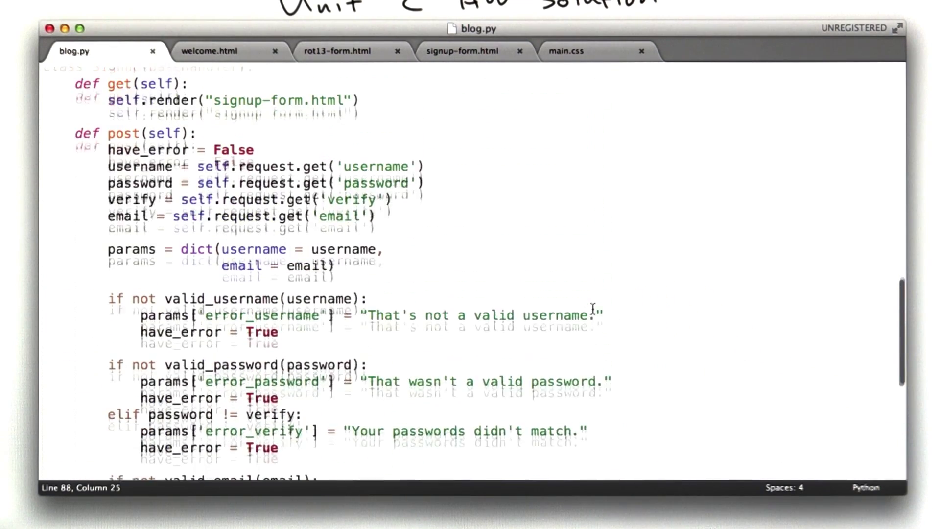
{"action": "scroll", "coordinate": [593, 305], "scroll_direction": "up", "scroll_amount": 1}
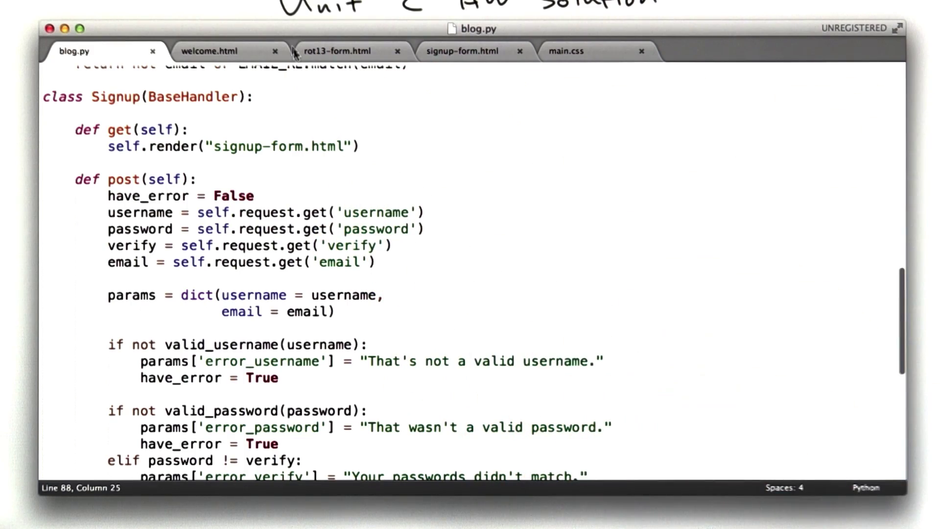
{"action": "scroll", "coordinate": [371, 162], "scroll_direction": "up", "scroll_amount": 3}
{"action": "scroll", "coordinate": [371, 163], "scroll_direction": "up", "scroll_amount": 4}
{"action": "scroll", "coordinate": [371, 163], "scroll_direction": "up", "scroll_amount": 1}
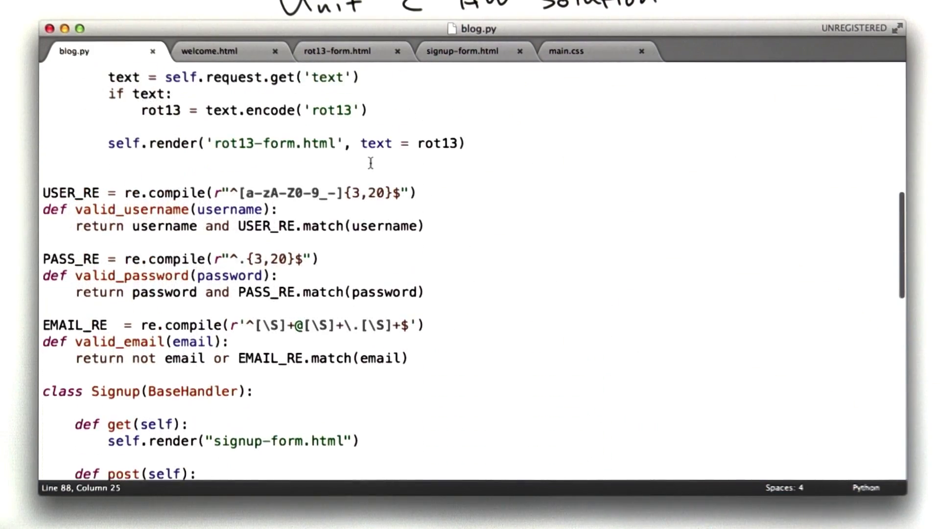
{"action": "scroll", "coordinate": [370, 162], "scroll_direction": "up", "scroll_amount": 5}
{"action": "scroll", "coordinate": [370, 163], "scroll_direction": "up", "scroll_amount": 3}
{"action": "scroll", "coordinate": [371, 162], "scroll_direction": "down", "scroll_amount": 3}
{"action": "scroll", "coordinate": [372, 162], "scroll_direction": "down", "scroll_amount": 2}
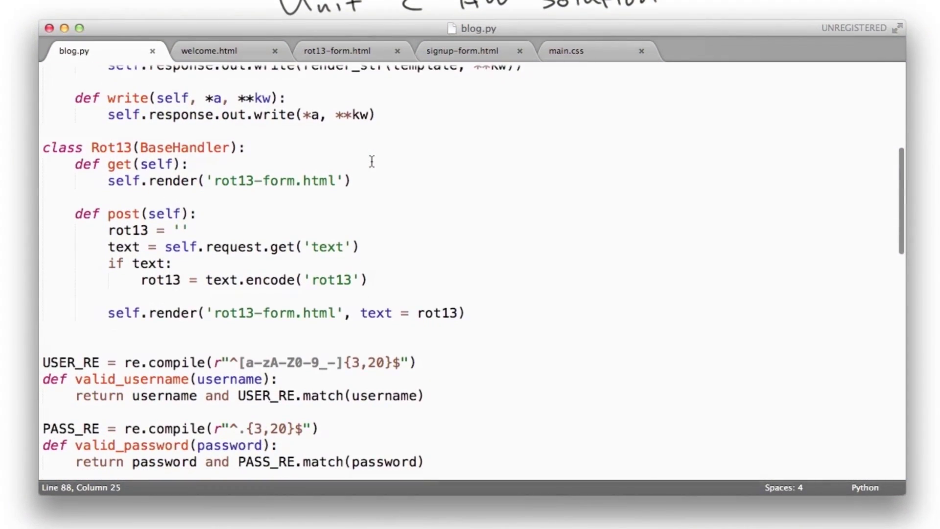
{"action": "scroll", "coordinate": [372, 162], "scroll_direction": "down", "scroll_amount": 1}
{"action": "scroll", "coordinate": [371, 161], "scroll_direction": "up", "scroll_amount": 3}
{"action": "scroll", "coordinate": [371, 161], "scroll_direction": "up", "scroll_amount": 2}
{"action": "scroll", "coordinate": [370, 161], "scroll_direction": "up", "scroll_amount": 3}
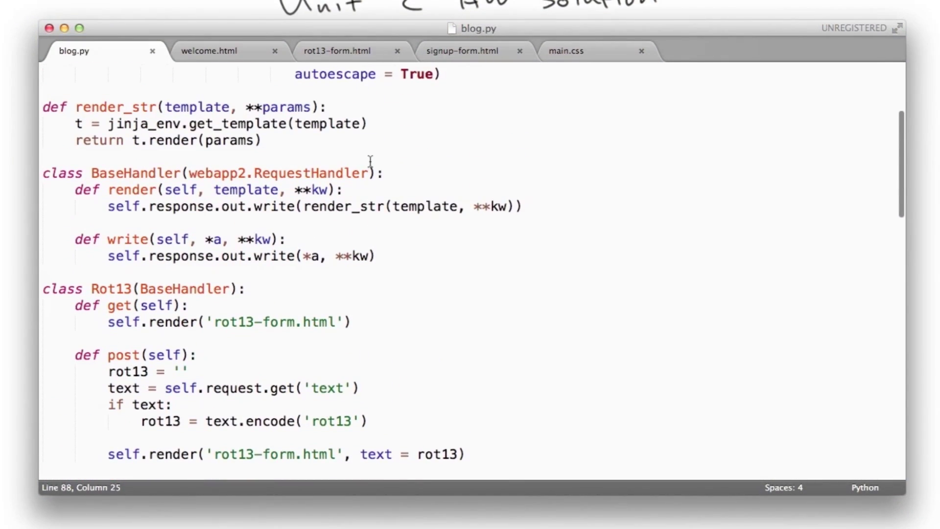
{"action": "scroll", "coordinate": [371, 162], "scroll_direction": "up", "scroll_amount": 1}
{"action": "scroll", "coordinate": [370, 161], "scroll_direction": "up", "scroll_amount": 3}
{"action": "scroll", "coordinate": [371, 163], "scroll_direction": "up", "scroll_amount": 2}
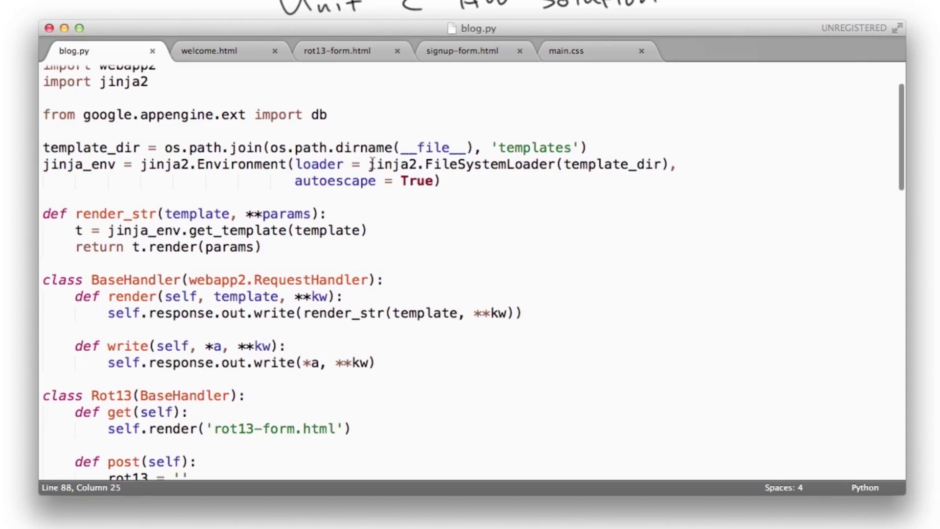
{"action": "scroll", "coordinate": [371, 164], "scroll_direction": "down", "scroll_amount": 1}
{"action": "scroll", "coordinate": [372, 164], "scroll_direction": "down", "scroll_amount": 2}
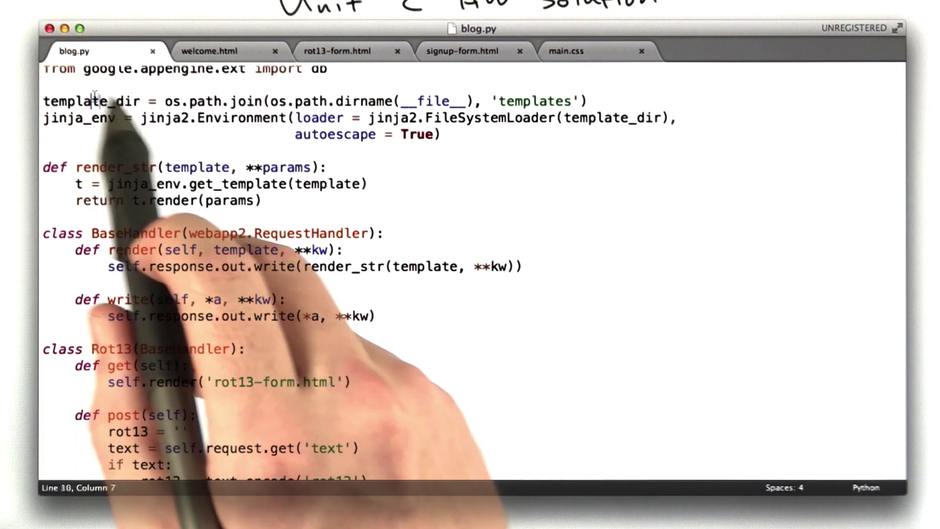
Highlight the template_dir and jinja_env setup lines at the top of blog.py, then deselect.
{"action": "left_click_drag", "start_coordinate": [44, 100], "coordinate": [151, 117]}
{"action": "left_click", "coordinate": [441, 133]}
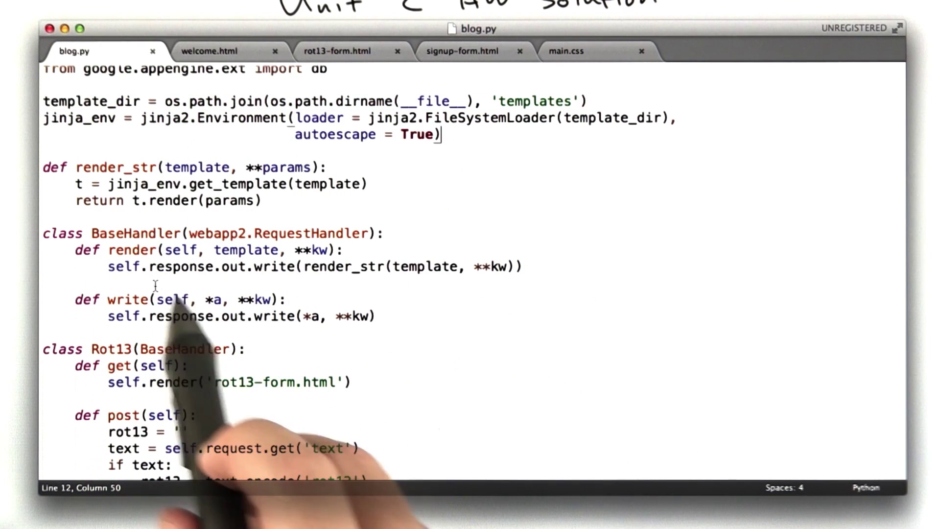